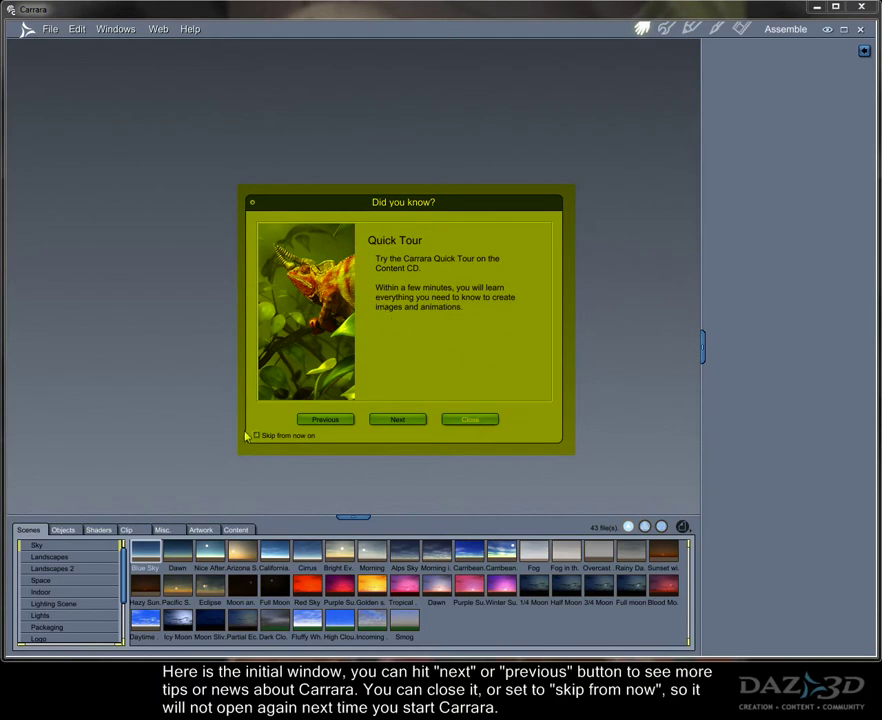
Step: Close the 'Did you know?' startup tips window to reveal the empty Assemble workspace
{"action": "left_click", "coordinate": [463, 425]}
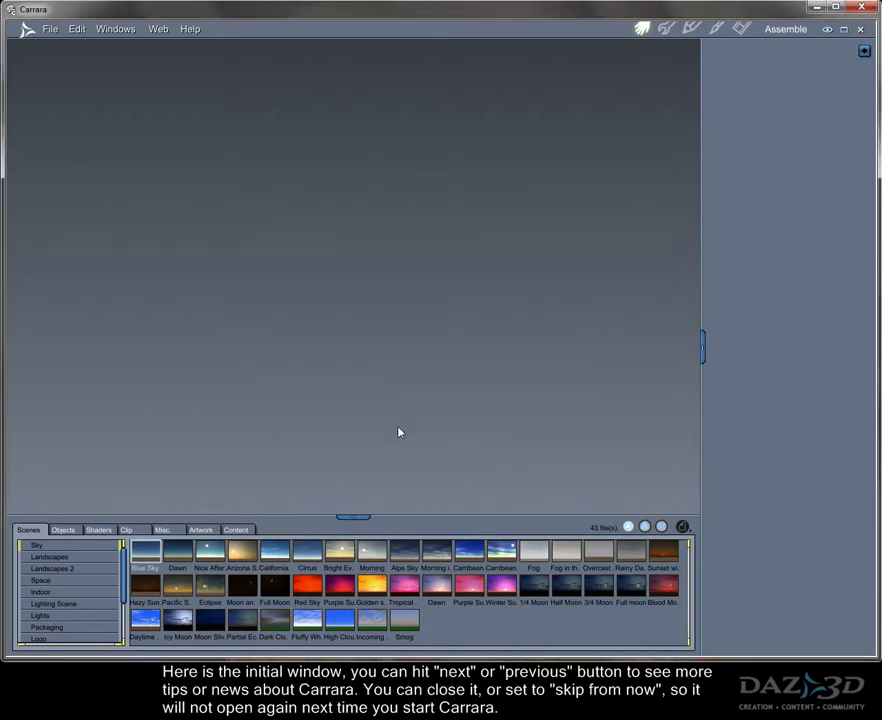
{"action": "left_click", "coordinate": [52, 33]}
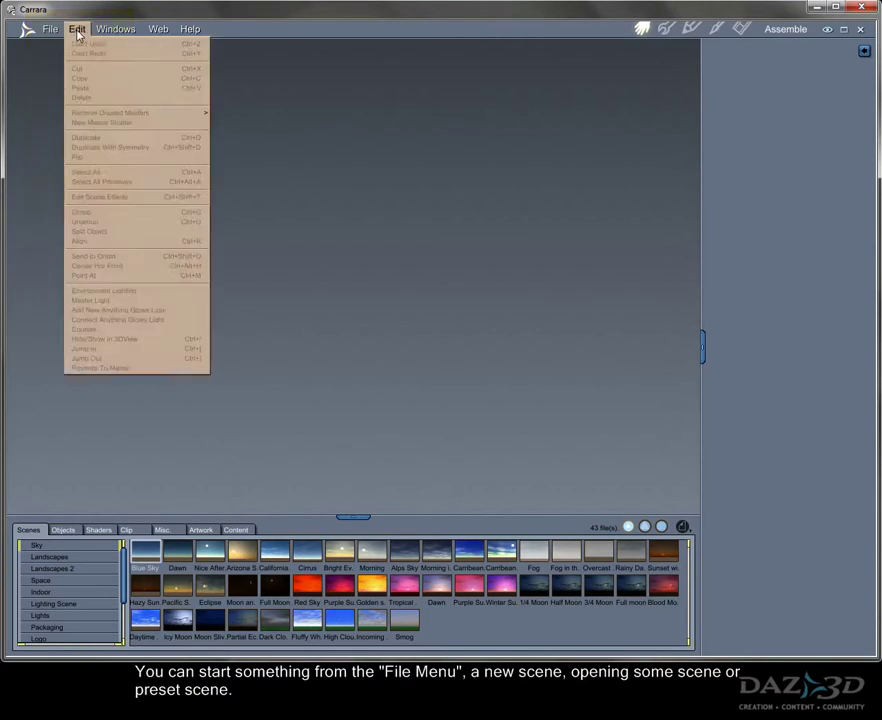
{"action": "mouse_move", "coordinate": [114, 33]}
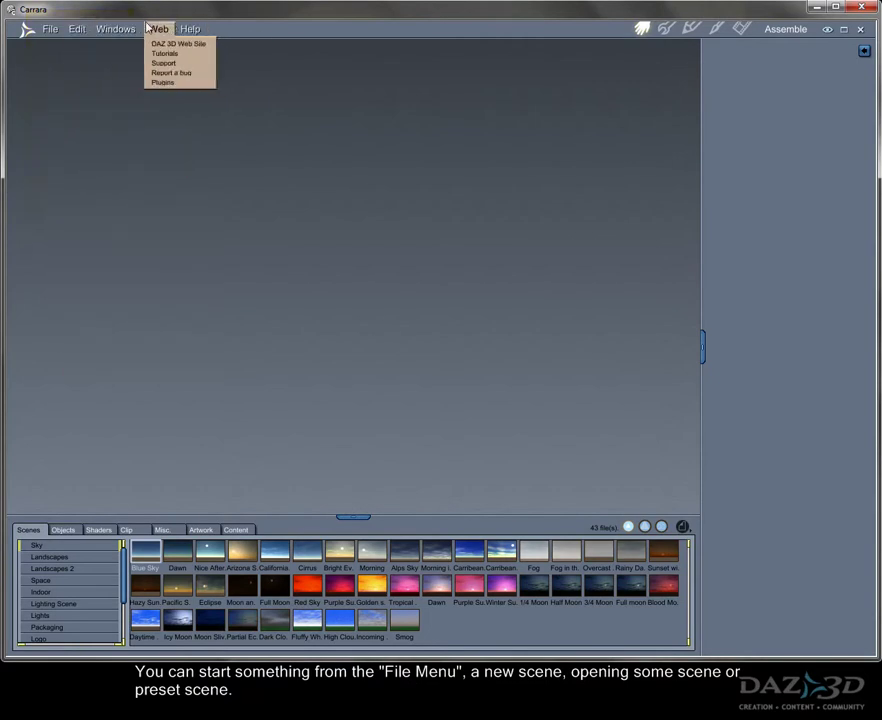
{"action": "left_click", "coordinate": [443, 121]}
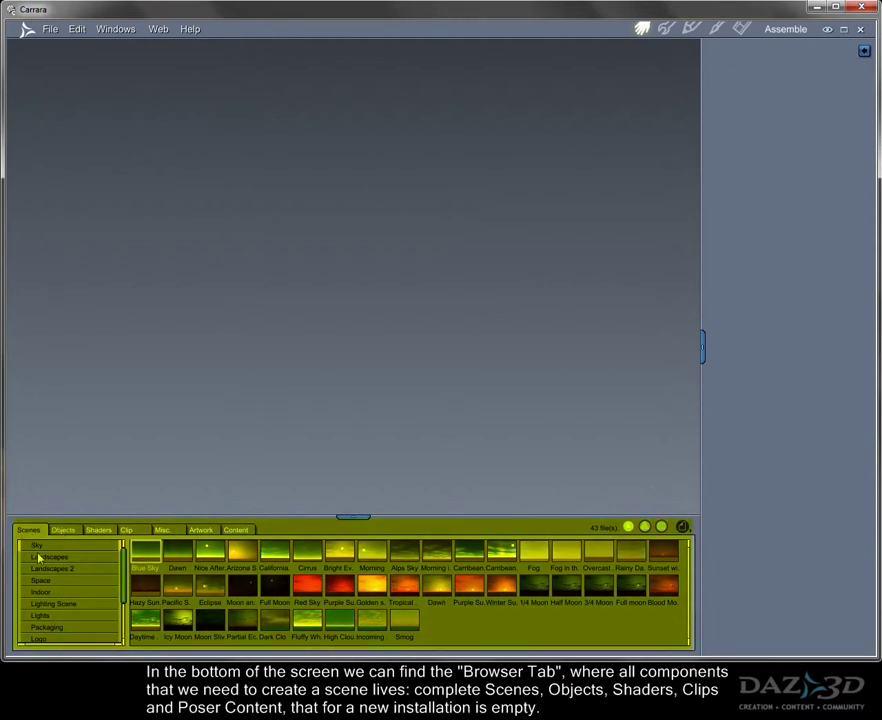
Step: Browse the Landscapes, Space and Sky scene presets, then the Plains, Moorlands and High Mountains objects
{"action": "left_click", "coordinate": [44, 568]}
{"action": "left_click", "coordinate": [41, 581]}
{"action": "left_click", "coordinate": [43, 547]}
{"action": "left_click", "coordinate": [71, 533]}
{"action": "left_click", "coordinate": [54, 569]}
{"action": "left_click", "coordinate": [50, 582]}
{"action": "left_click", "coordinate": [53, 592]}
Step: Browse Basic and Metal shaders, clips, Light Cone presets and artwork, ending on the empty Content tab
{"action": "left_click", "coordinate": [98, 531]}
{"action": "left_click", "coordinate": [67, 558]}
{"action": "left_click", "coordinate": [57, 579]}
{"action": "left_click", "coordinate": [147, 533]}
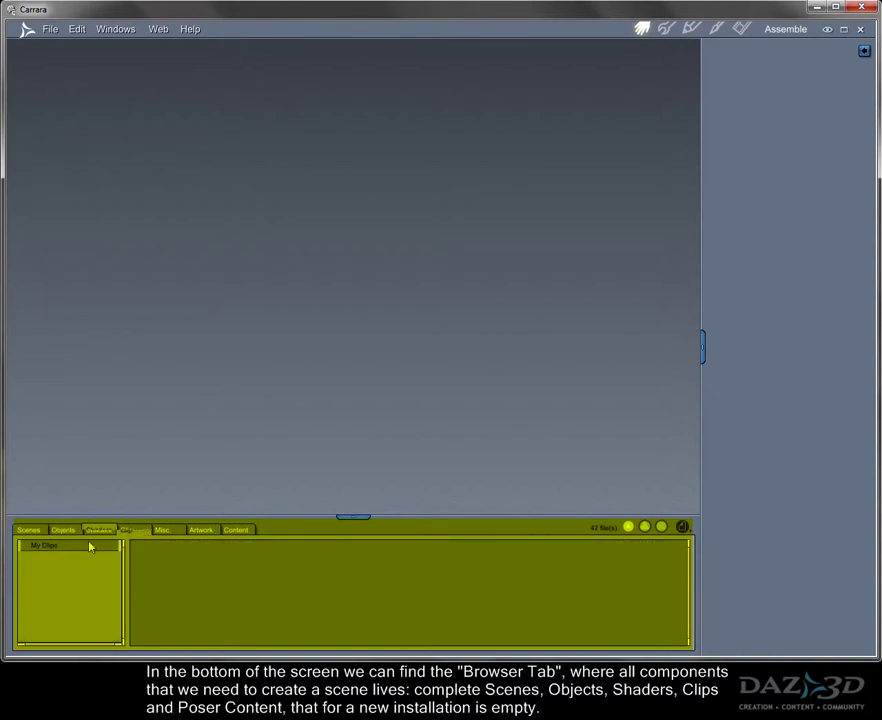
{"action": "left_click", "coordinate": [164, 531]}
{"action": "left_click", "coordinate": [47, 592]}
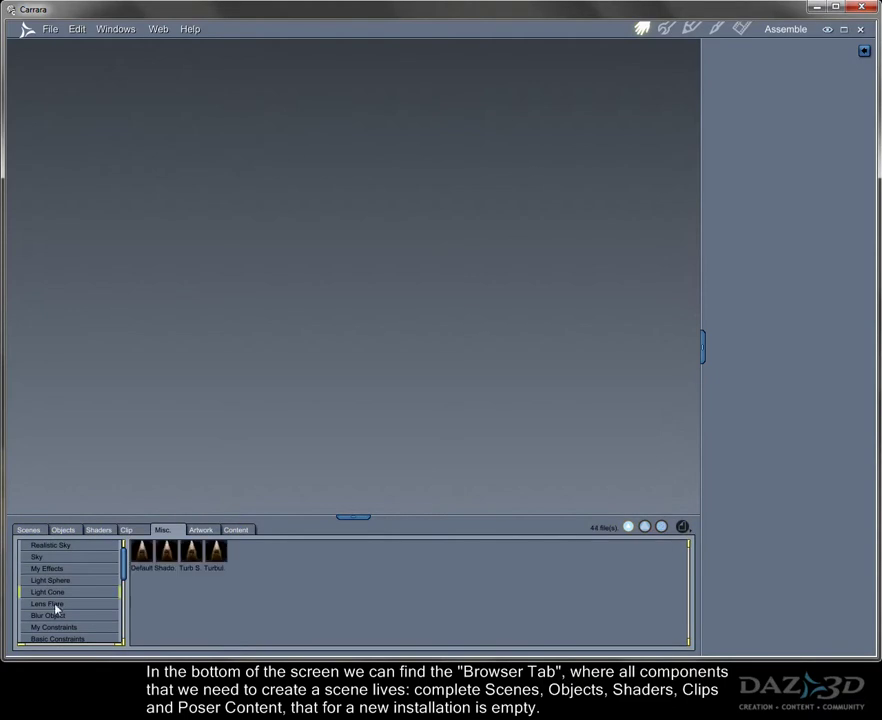
{"action": "left_click", "coordinate": [203, 531]}
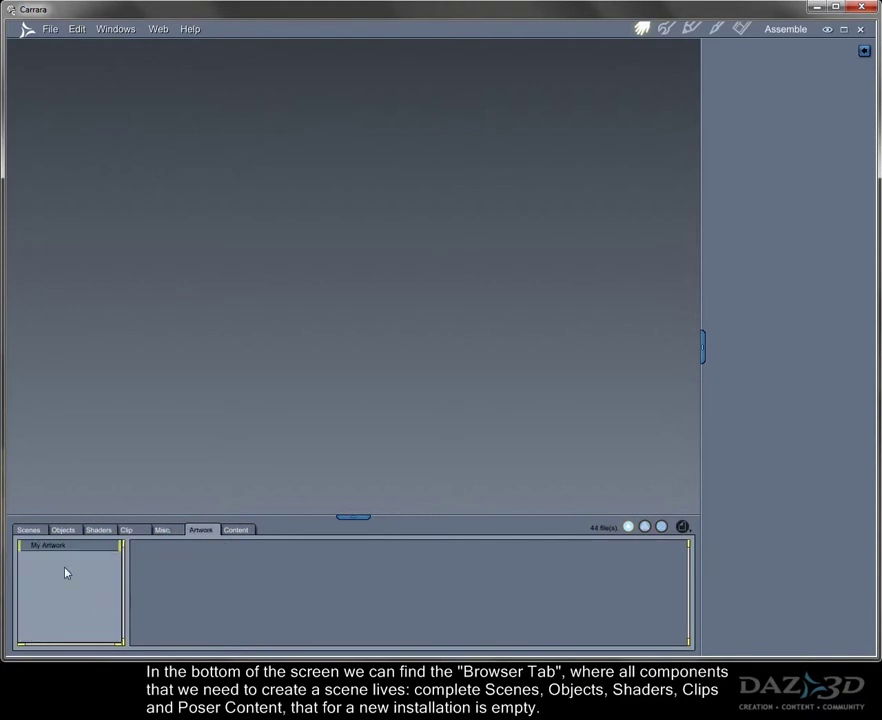
{"action": "left_click", "coordinate": [236, 530]}
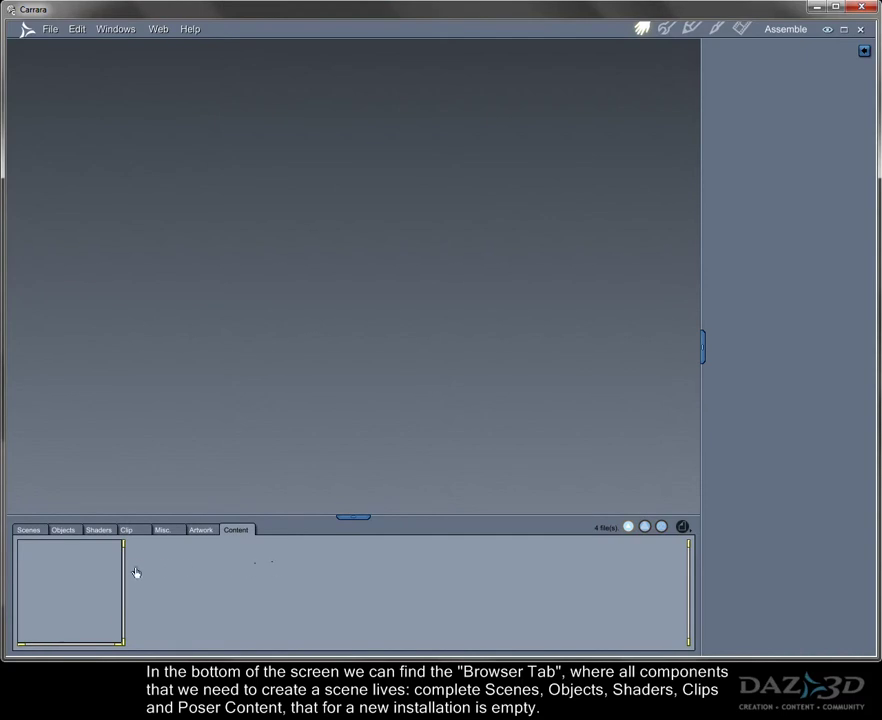
Step: Return the browser to Scenes and create a new Empty Scene at Medium (30 ft) size
{"action": "left_click", "coordinate": [29, 531]}
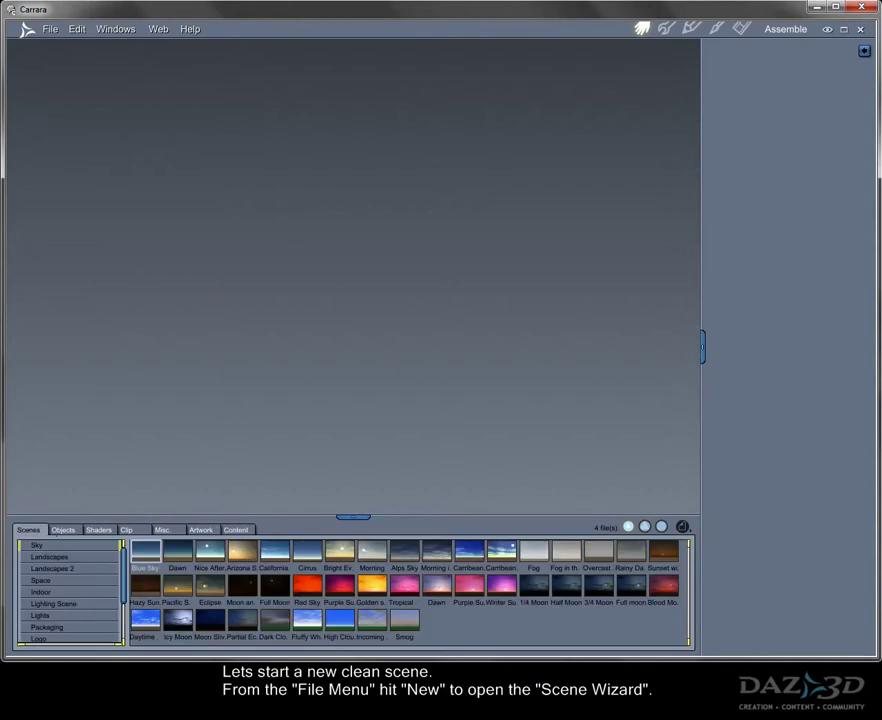
{"action": "left_click", "coordinate": [55, 31]}
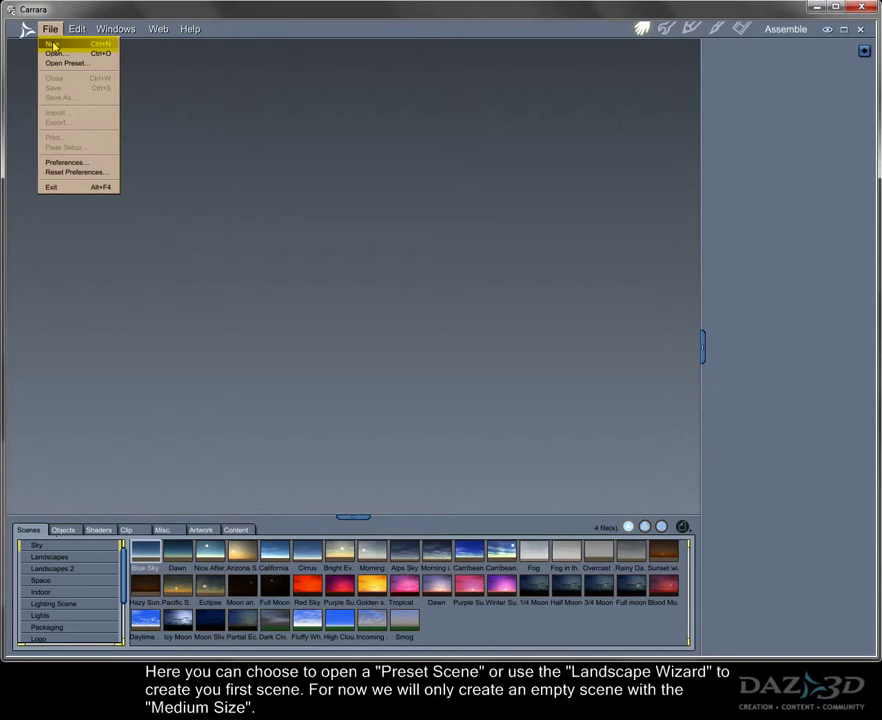
{"action": "left_click", "coordinate": [54, 45]}
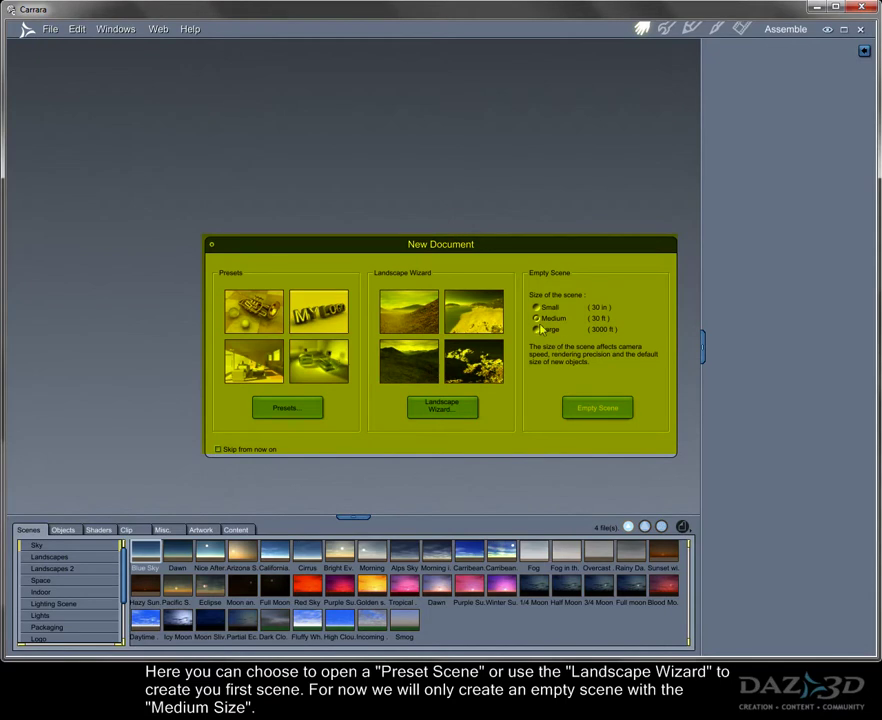
{"action": "left_click", "coordinate": [604, 412]}
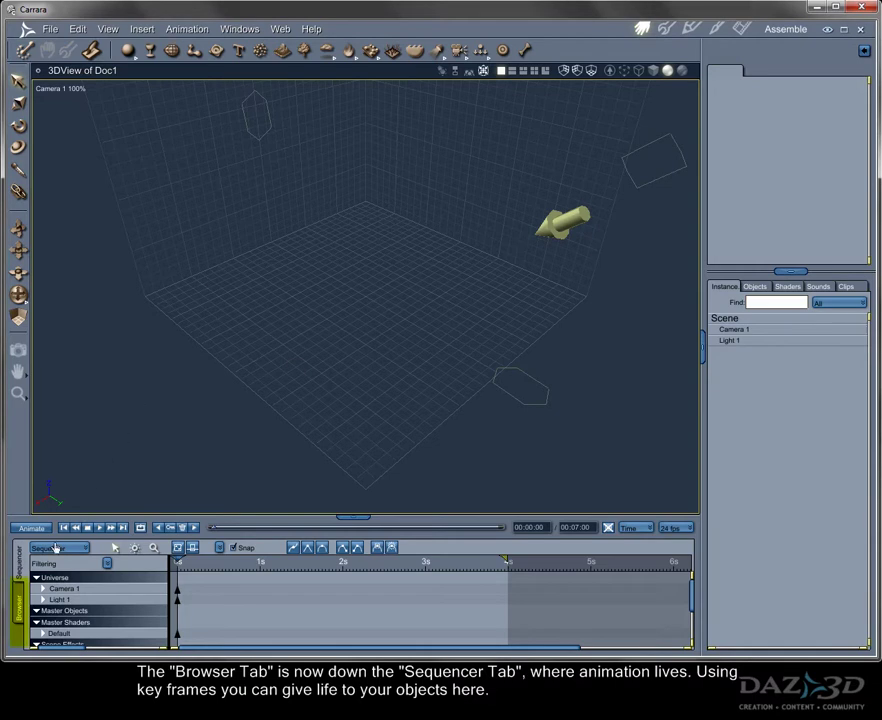
{"action": "left_click", "coordinate": [17, 612]}
{"action": "left_click", "coordinate": [17, 568]}
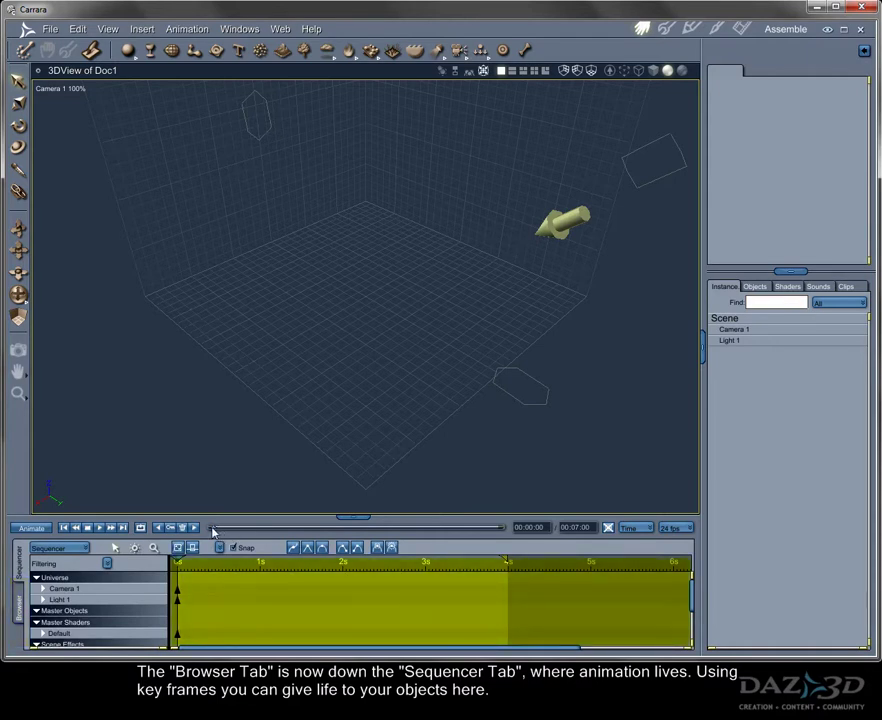
{"action": "mouse_move", "coordinate": [214, 531]}
{"action": "left_mouse_down"}
{"action": "mouse_move", "coordinate": [500, 529]}
{"action": "mouse_move", "coordinate": [213, 530]}
{"action": "left_mouse_up"}
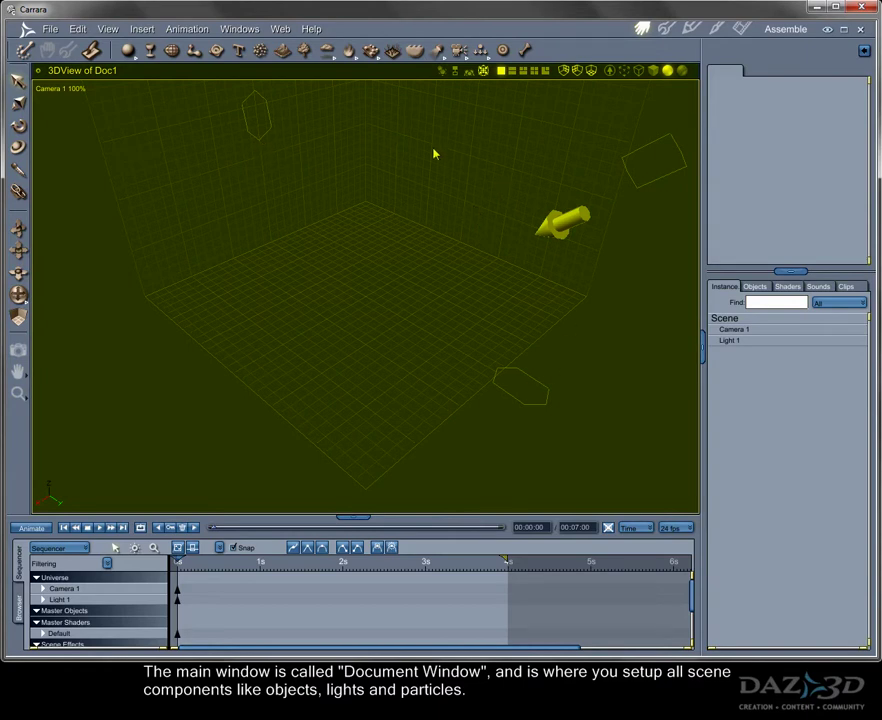
Step: Toggle the floor grid off and back on, then view the scene from the Left and Right views
{"action": "left_click", "coordinate": [592, 72]}
{"action": "left_click", "coordinate": [592, 72]}
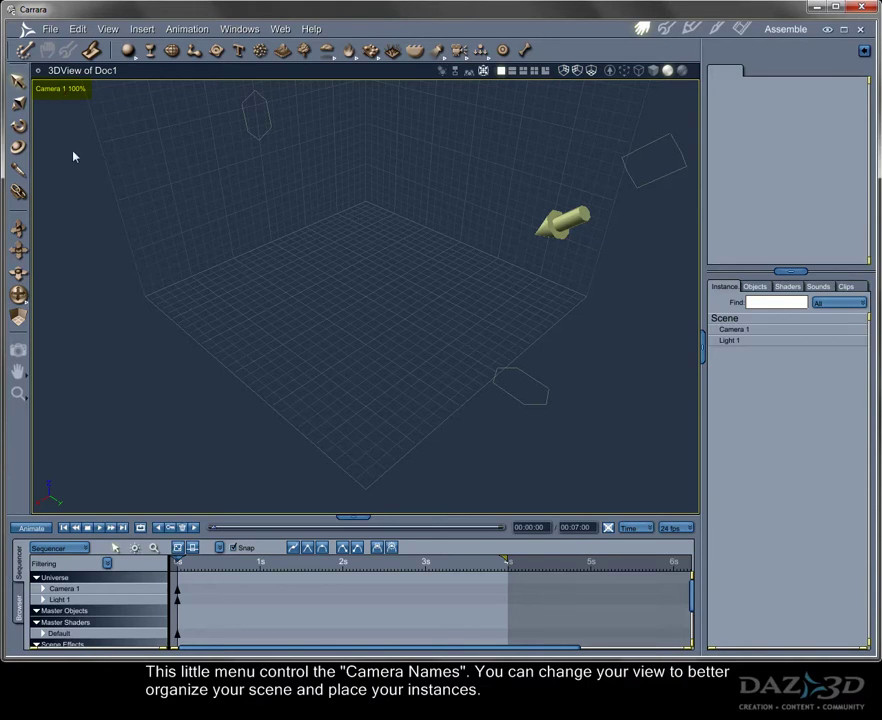
{"action": "left_click", "coordinate": [55, 90]}
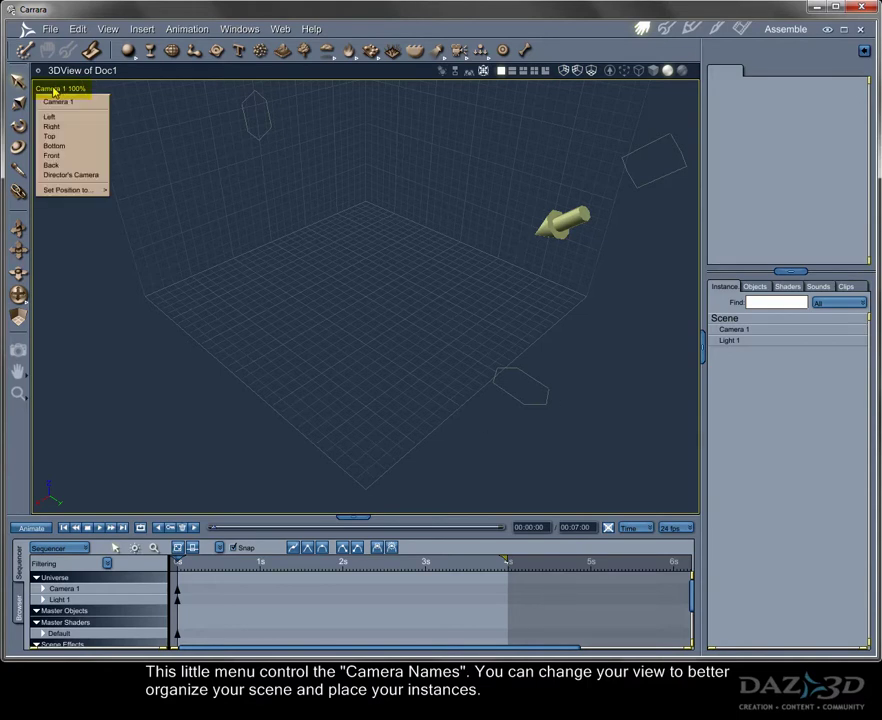
{"action": "left_click", "coordinate": [52, 117]}
{"action": "left_click", "coordinate": [58, 89]}
{"action": "left_click", "coordinate": [52, 126]}
Step: Try the Director's Camera view, return to Camera 1, and select the distant light
{"action": "left_click", "coordinate": [55, 92]}
{"action": "left_click", "coordinate": [56, 176]}
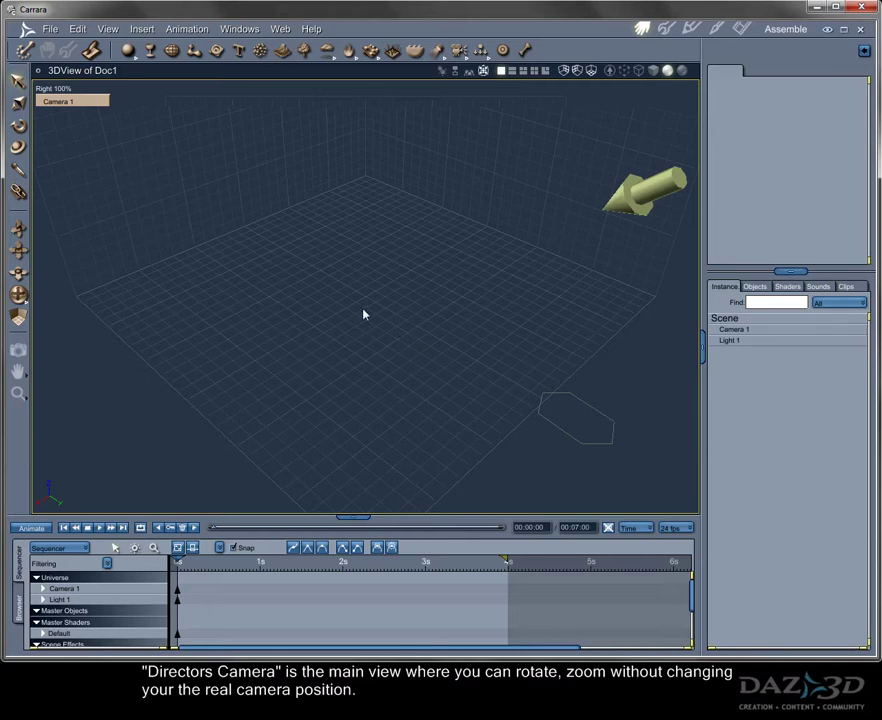
{"action": "left_click", "coordinate": [70, 100]}
{"action": "left_click", "coordinate": [70, 101]}
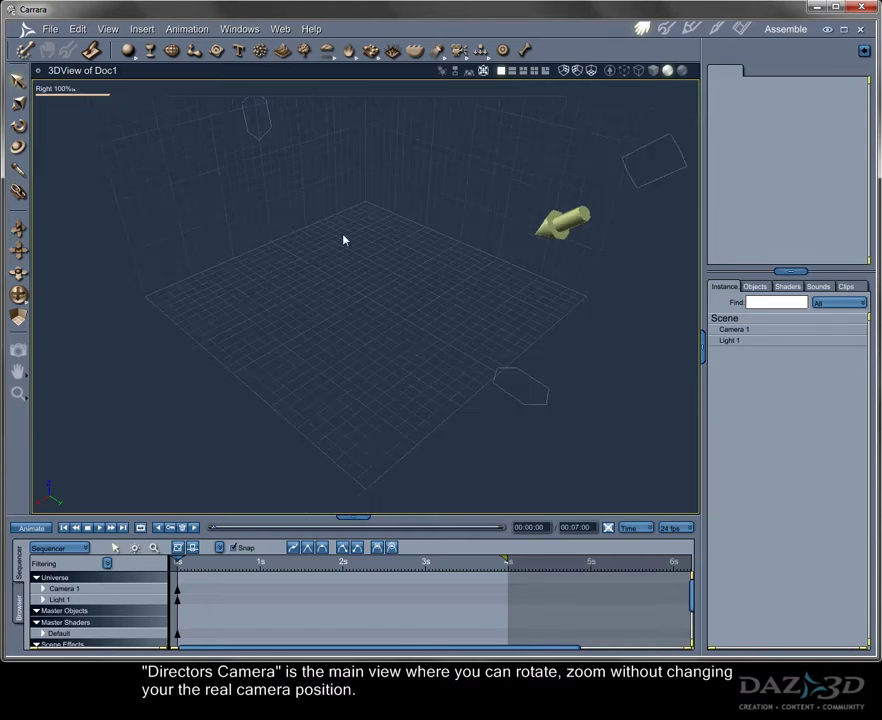
{"action": "left_click", "coordinate": [562, 233]}
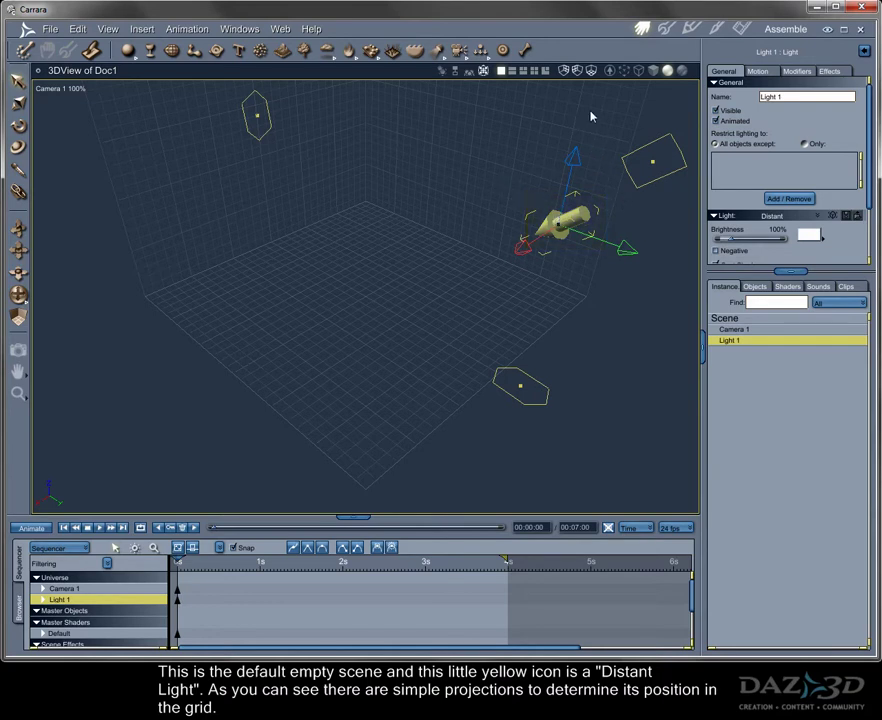
Step: Cycle through the two-, three- and four-viewport layouts back to single view, then enlarge the properties area
{"action": "left_click", "coordinate": [512, 72]}
{"action": "left_click", "coordinate": [525, 73]}
{"action": "left_click", "coordinate": [534, 72]}
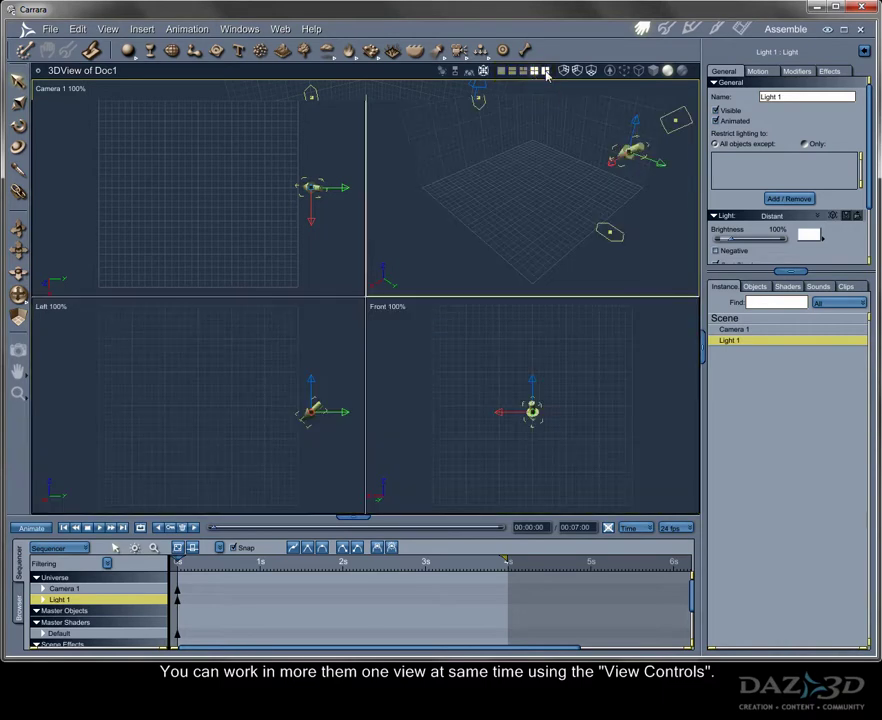
{"action": "left_click", "coordinate": [545, 72]}
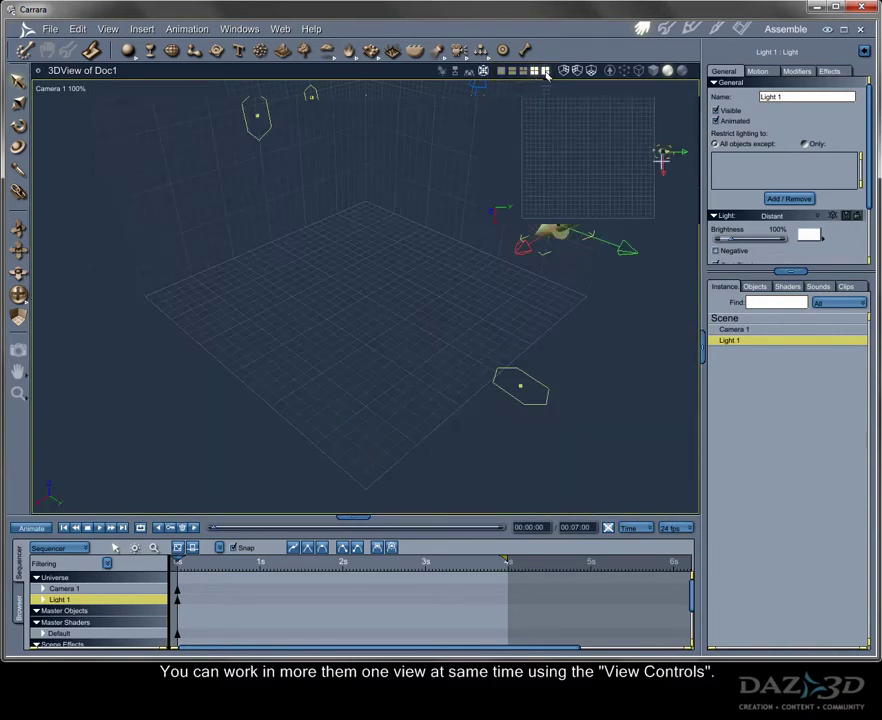
{"action": "left_click", "coordinate": [501, 72]}
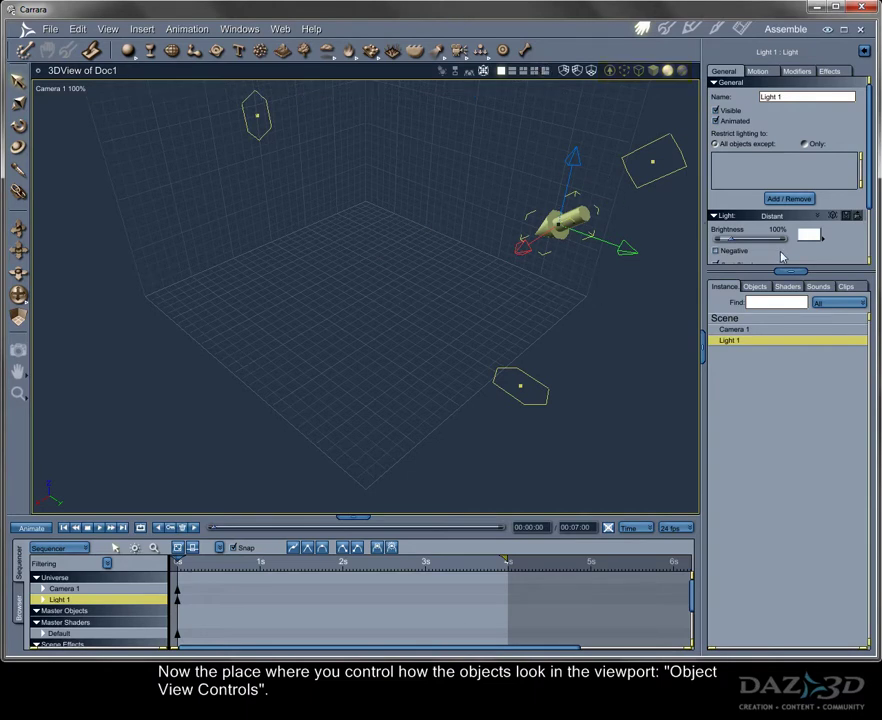
{"action": "left_click_drag", "start_coordinate": [790, 272], "coordinate": [797, 368]}
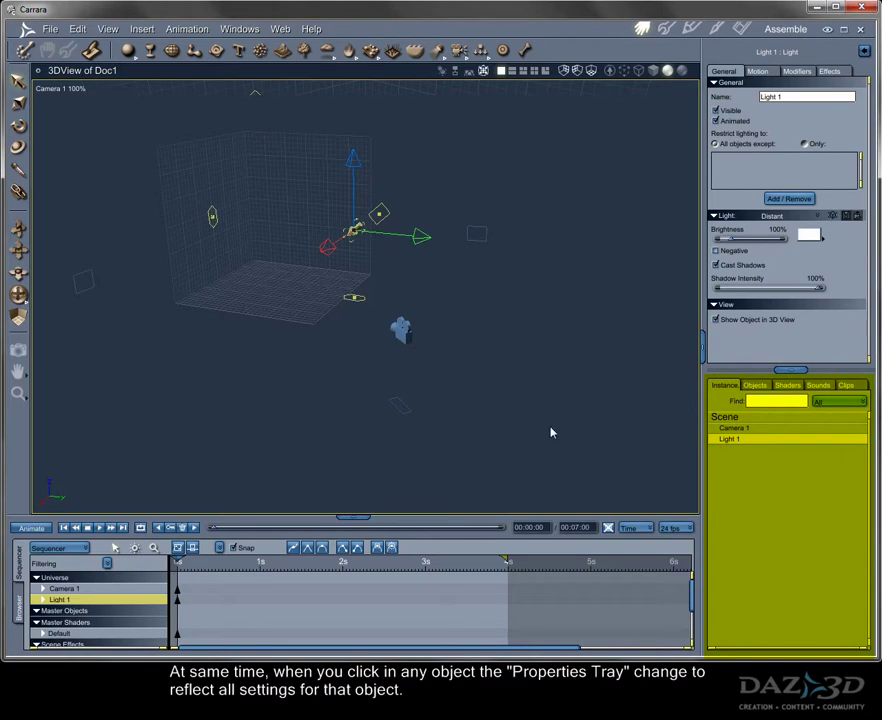
Step: Select the camera and review its Motion, Modifiers and Effects tabs
{"action": "left_click", "coordinate": [550, 432]}
{"action": "left_click", "coordinate": [404, 335]}
{"action": "left_click", "coordinate": [355, 229]}
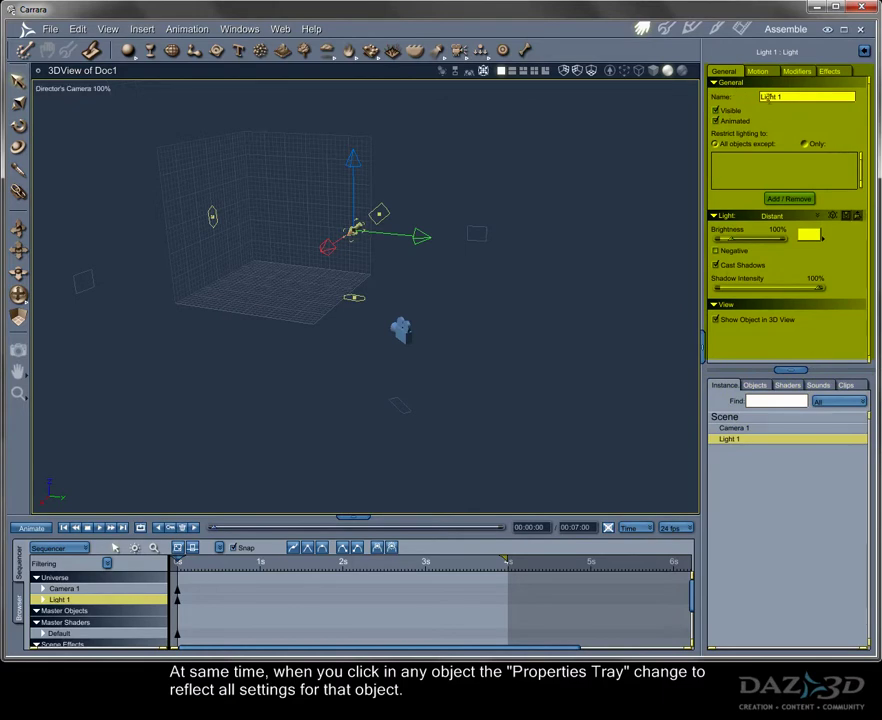
{"action": "left_click", "coordinate": [400, 336]}
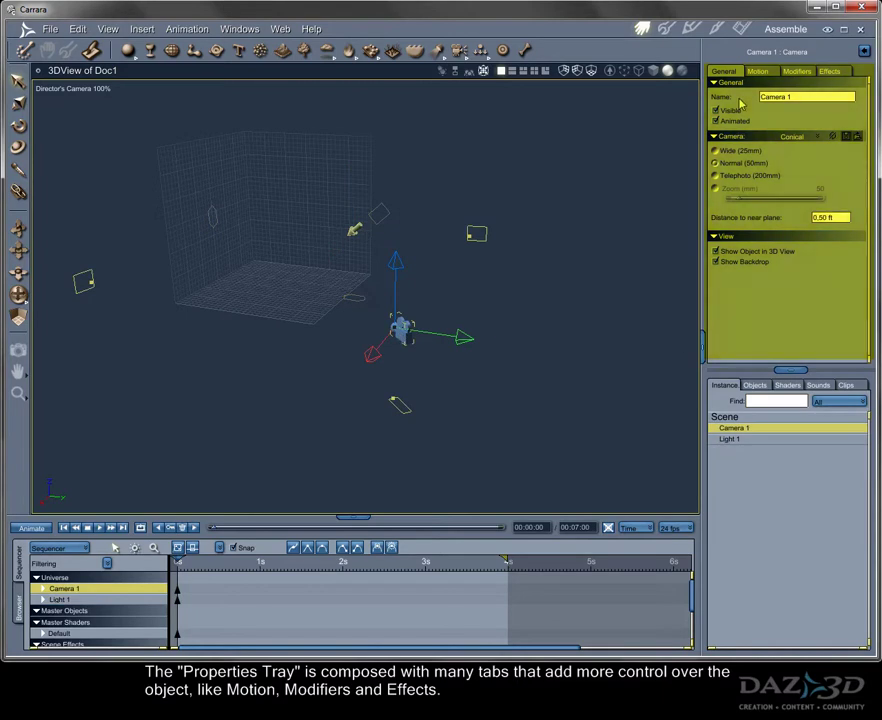
{"action": "left_click", "coordinate": [760, 73]}
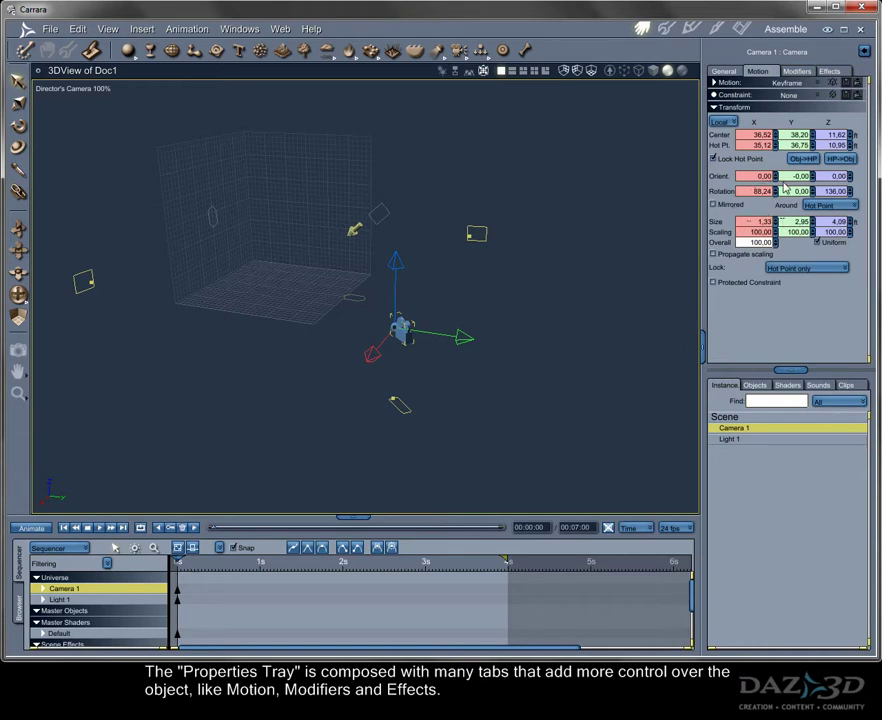
{"action": "left_click", "coordinate": [797, 72]}
{"action": "left_click", "coordinate": [783, 82]}
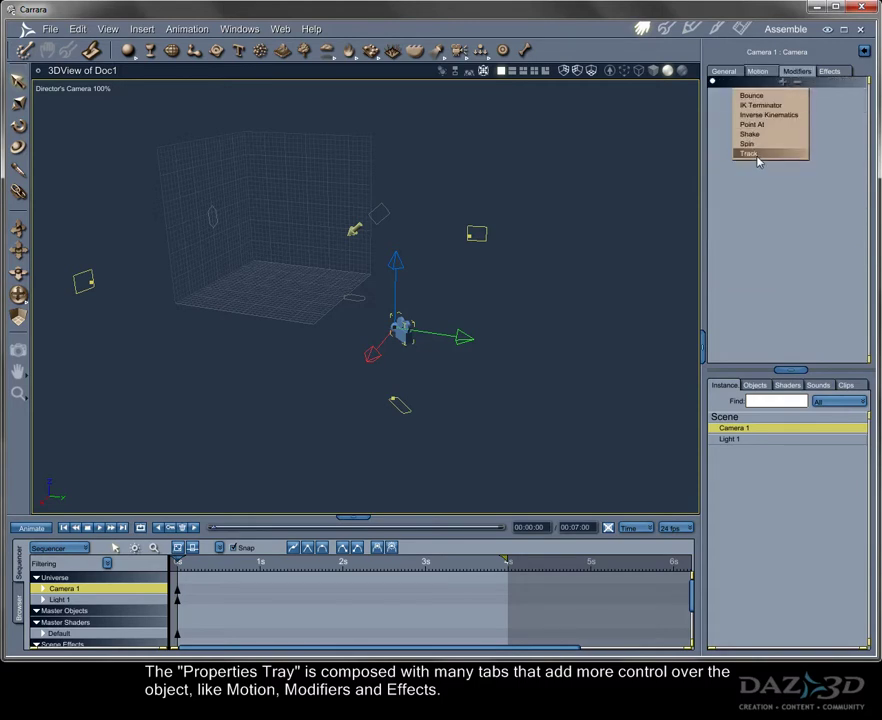
{"action": "left_click", "coordinate": [826, 72]}
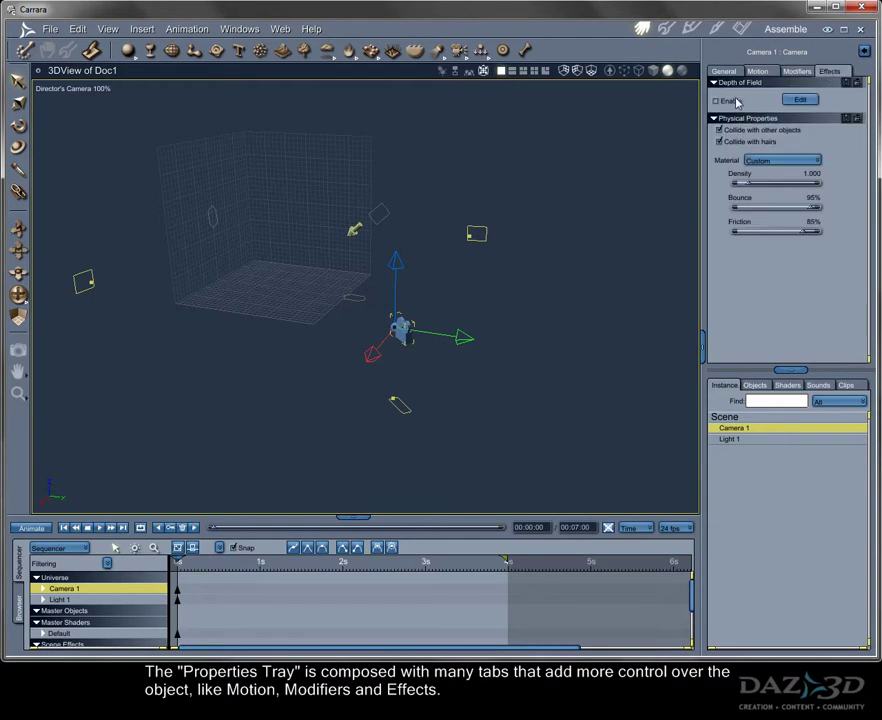
Step: Select Light 1 and review its Modifiers list and Effects settings
{"action": "left_click", "coordinate": [356, 230]}
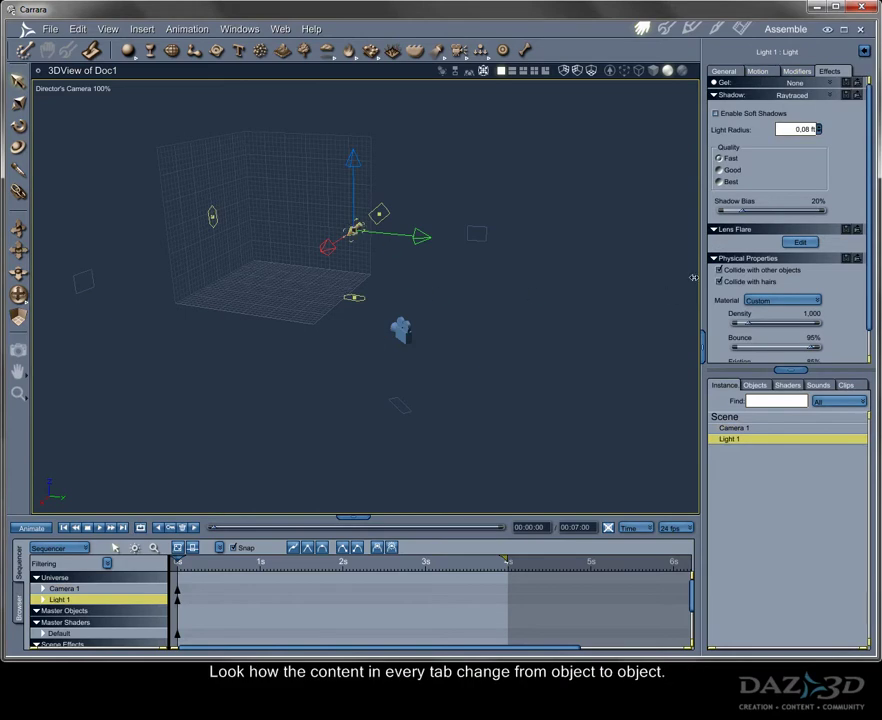
{"action": "left_click", "coordinate": [796, 74]}
{"action": "left_click", "coordinate": [784, 82]}
{"action": "left_click", "coordinate": [829, 71]}
Step: Switch between Camera 1, Scene and Light 1 in the Instances list, ending on Light 1
{"action": "left_click", "coordinate": [734, 428]}
{"action": "left_click", "coordinate": [725, 417]}
{"action": "left_click", "coordinate": [732, 428]}
{"action": "left_click", "coordinate": [730, 440]}
{"action": "left_click", "coordinate": [732, 429]}
{"action": "left_click", "coordinate": [731, 440]}
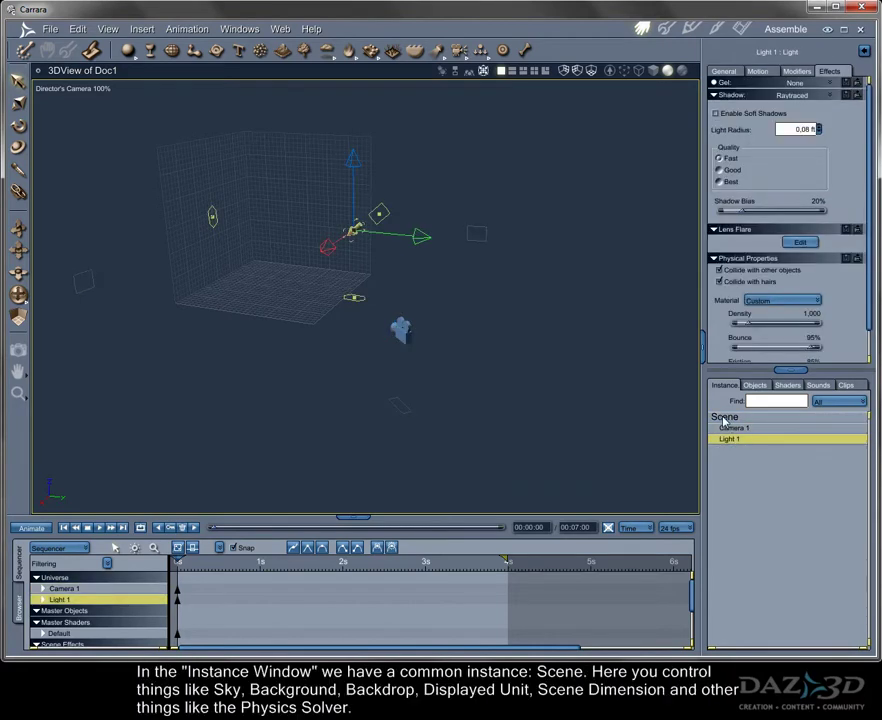
Step: Select Scene, leave Atmosphere, Background and Backdrop at None, and show its Interface settings
{"action": "left_click", "coordinate": [725, 418]}
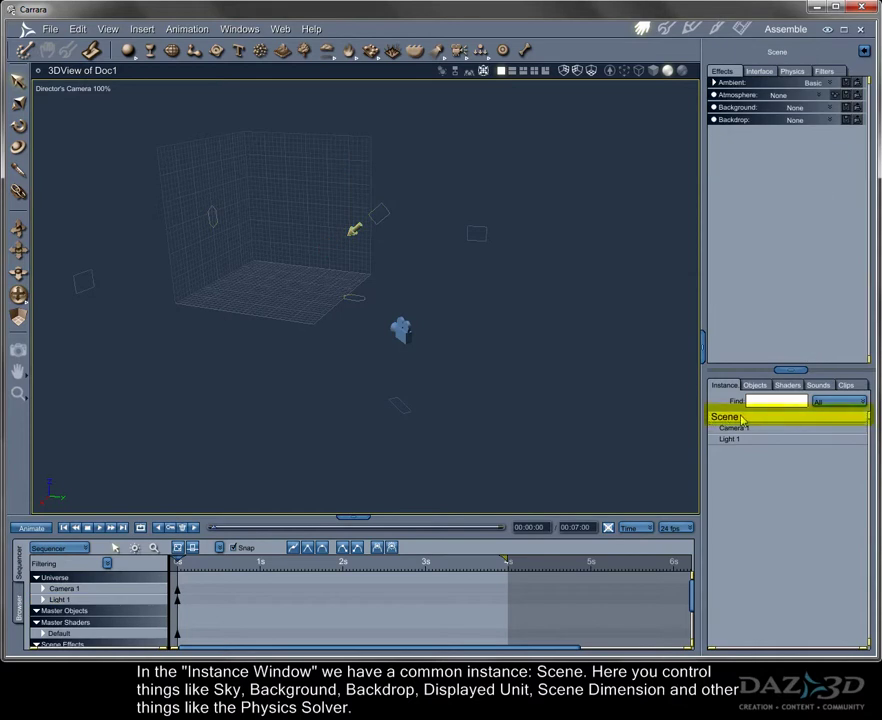
{"action": "left_click", "coordinate": [777, 99]}
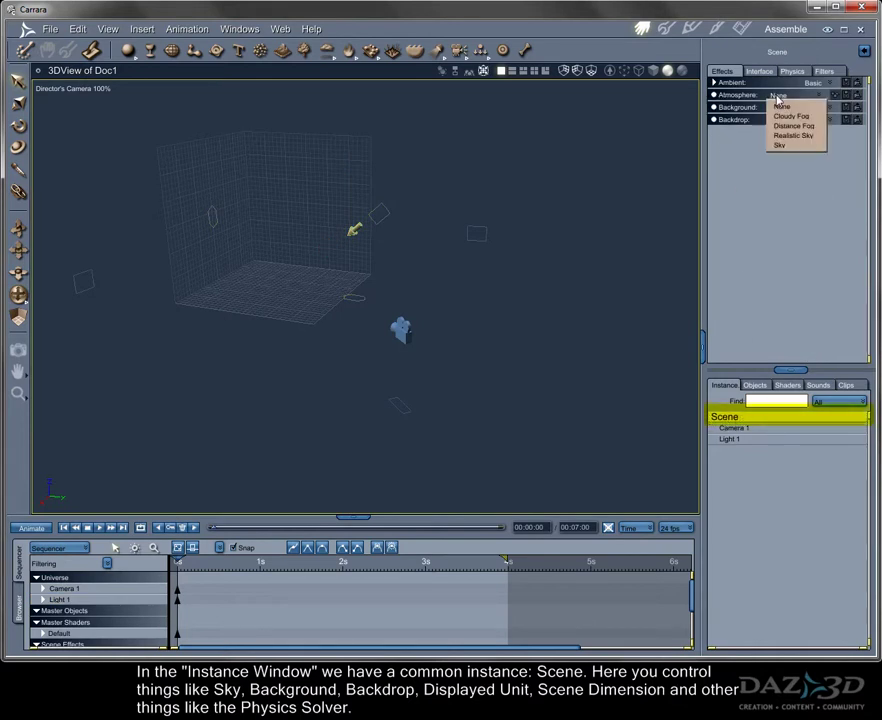
{"action": "left_click", "coordinate": [749, 143]}
{"action": "left_click", "coordinate": [795, 107]}
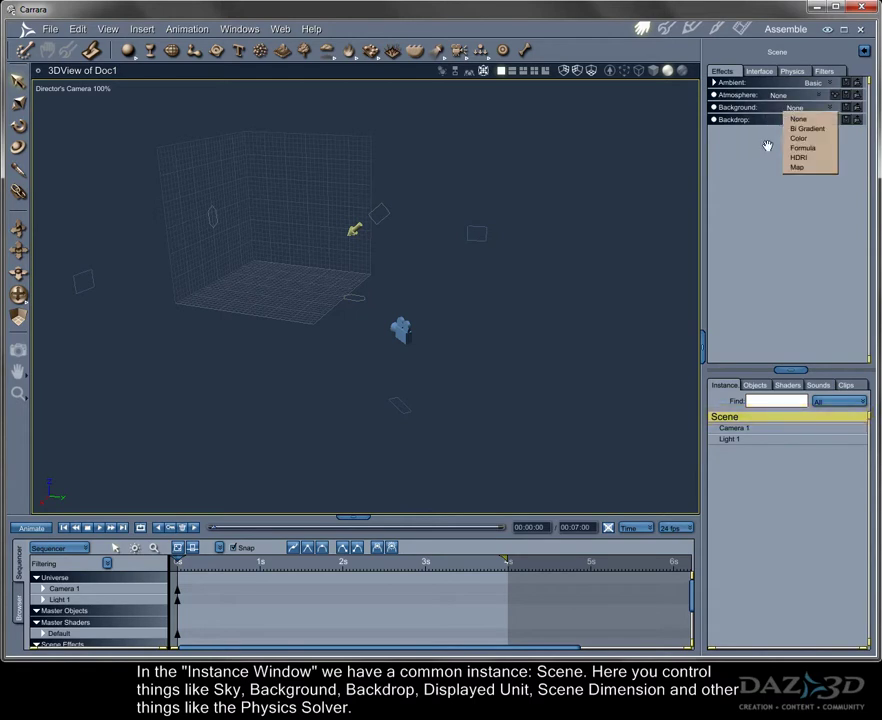
{"action": "left_click", "coordinate": [767, 148]}
{"action": "left_click", "coordinate": [795, 120]}
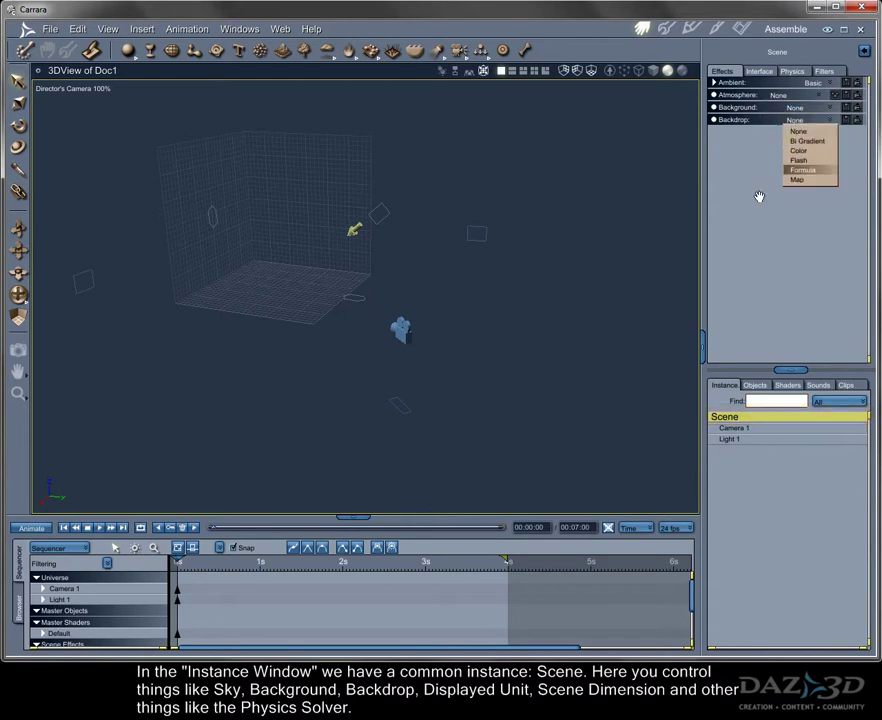
{"action": "left_click", "coordinate": [758, 180]}
{"action": "left_click", "coordinate": [759, 71]}
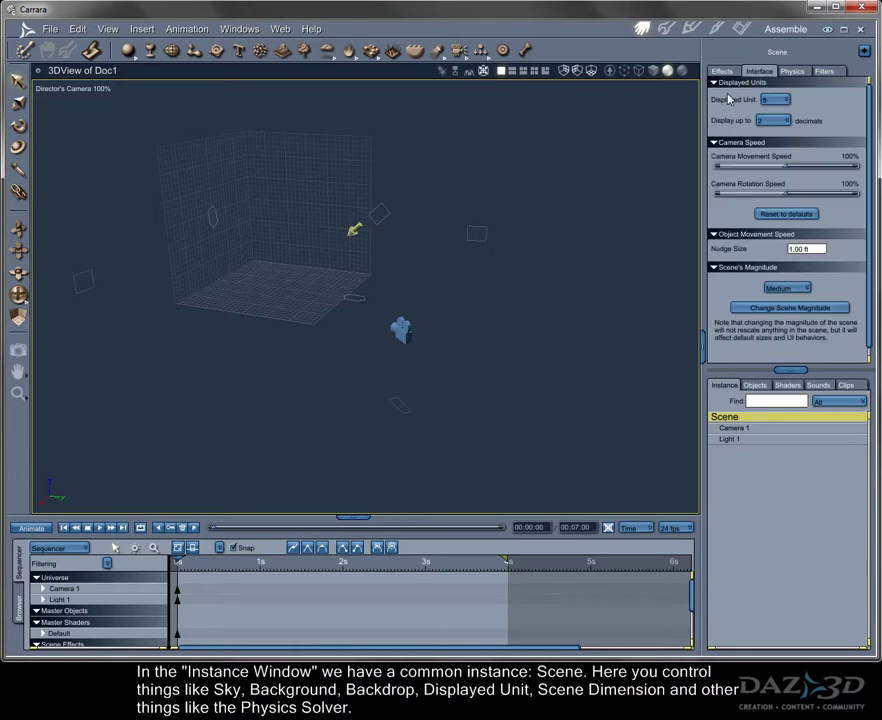
{"action": "left_click", "coordinate": [777, 101]}
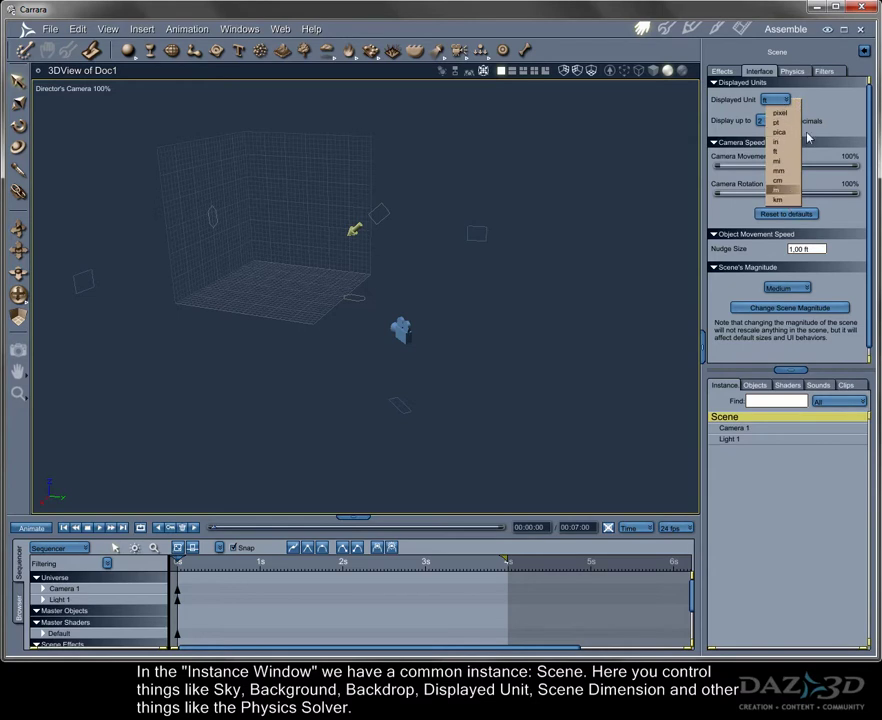
{"action": "left_click", "coordinate": [812, 106]}
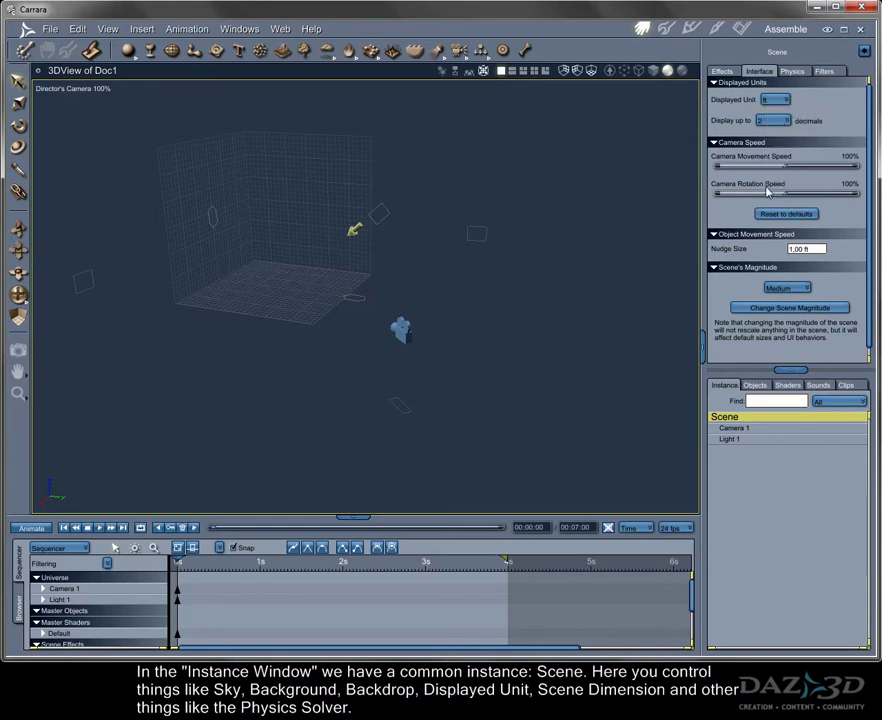
{"action": "left_click", "coordinate": [789, 288]}
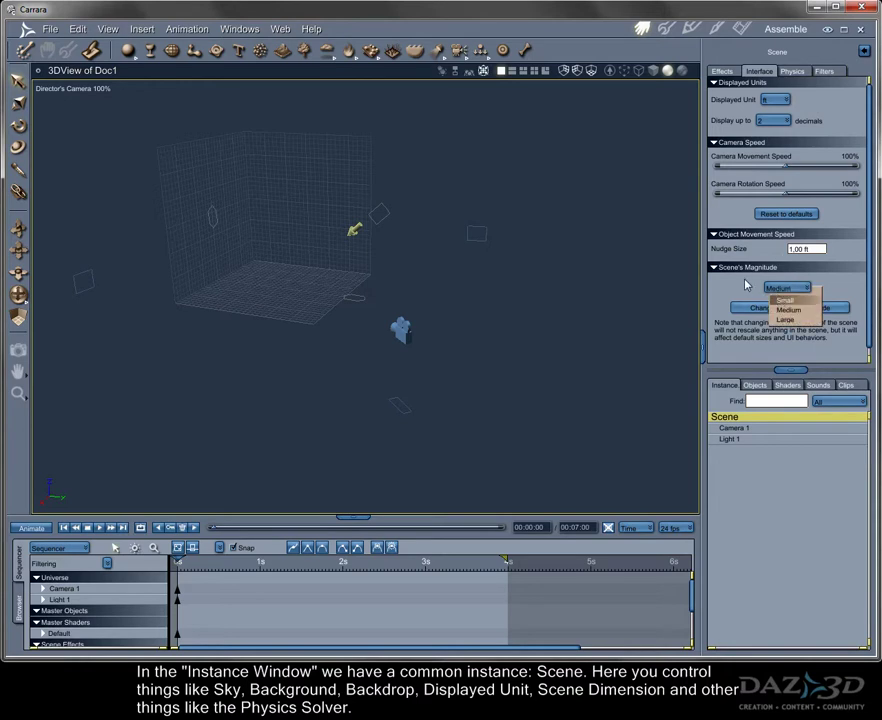
{"action": "left_click", "coordinate": [745, 285]}
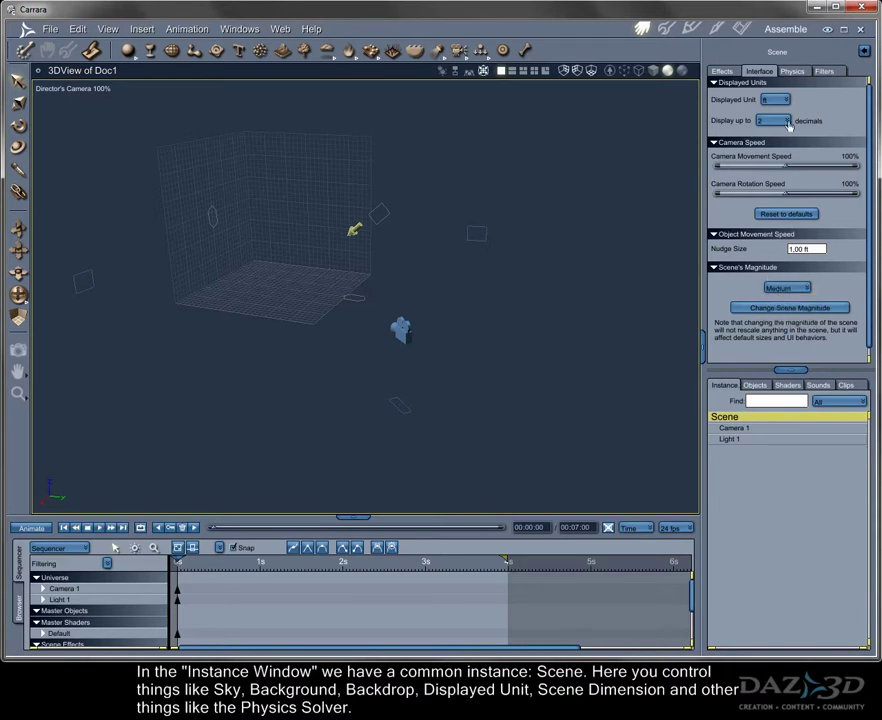
Step: Review the Scene's Physics tab keeping the Bullet solver, then open the Filters tab's add list
{"action": "left_click", "coordinate": [793, 73]}
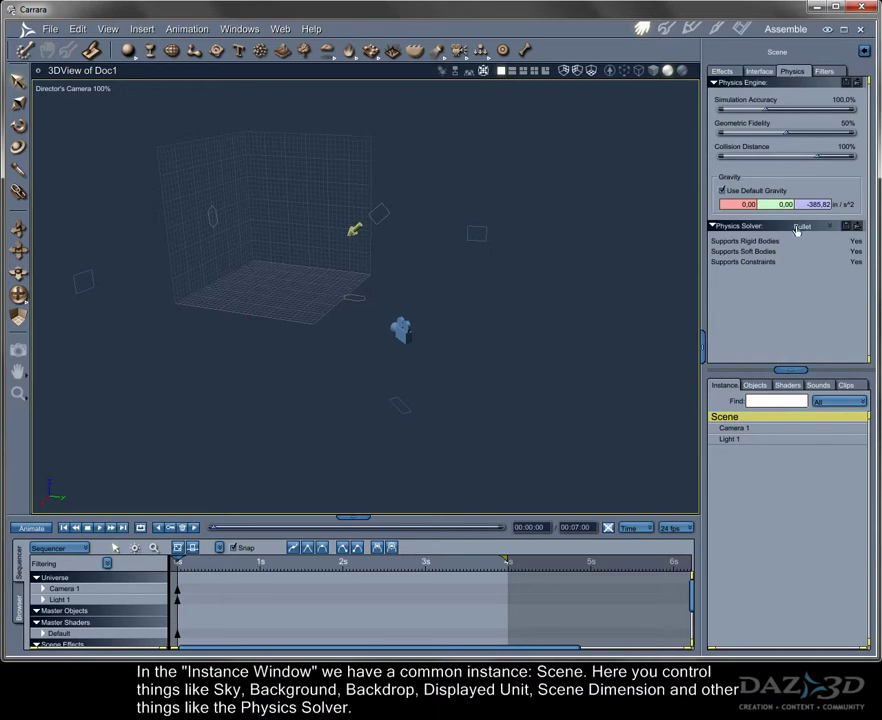
{"action": "left_click", "coordinate": [799, 228]}
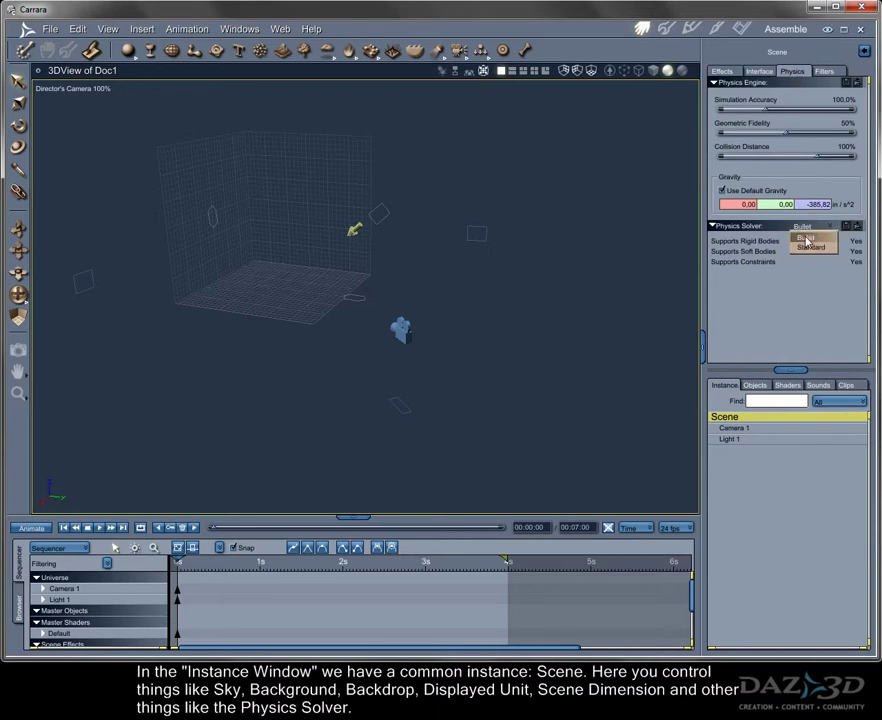
{"action": "left_click", "coordinate": [807, 272]}
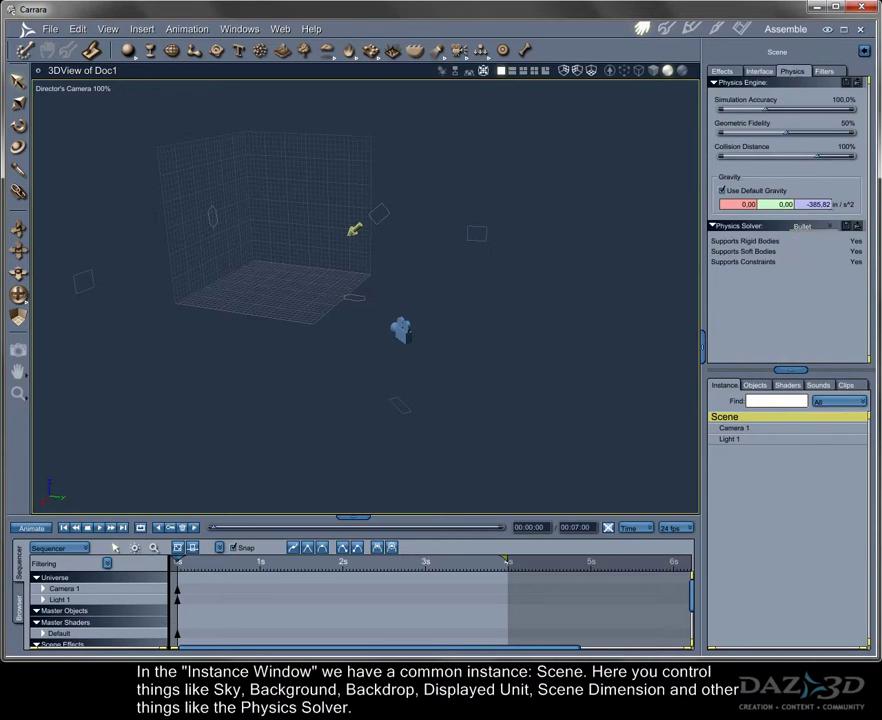
{"action": "left_click", "coordinate": [823, 72]}
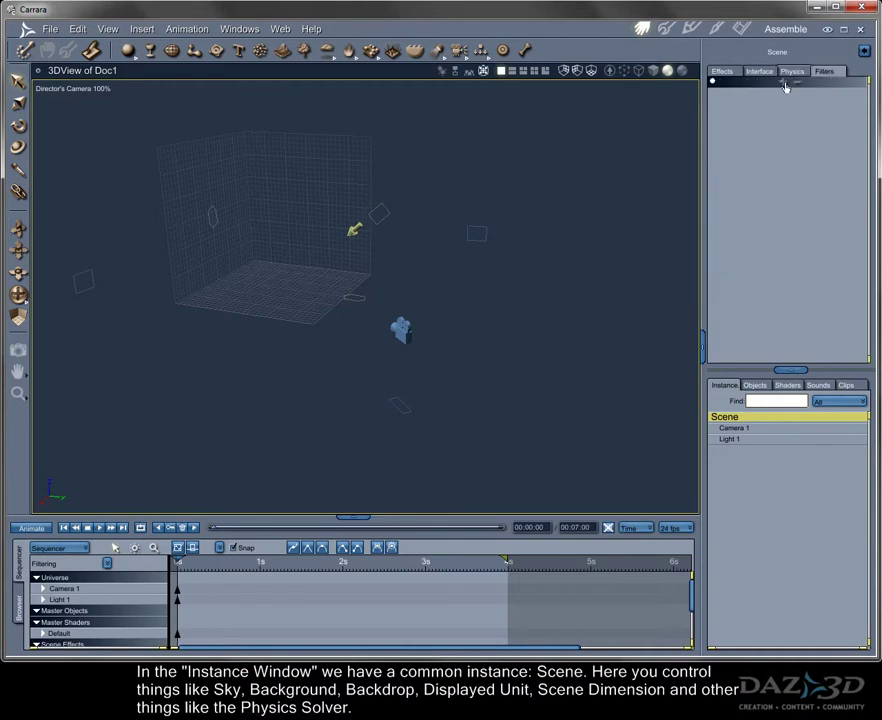
{"action": "left_click", "coordinate": [783, 83]}
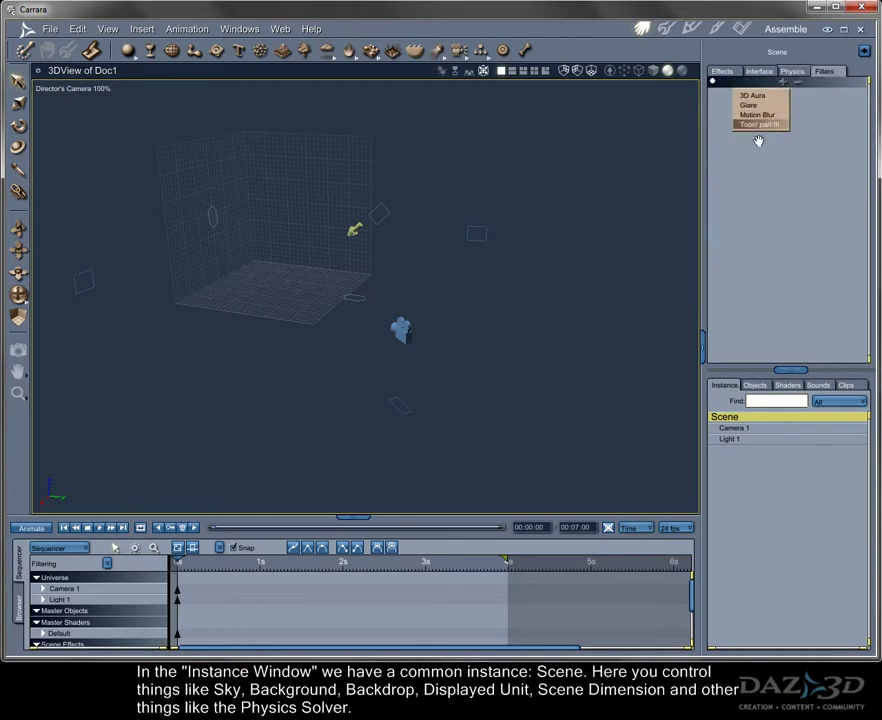
Step: View through Camera 1, drop a Sphere near the floor centre, and show the Objects list
{"action": "left_click", "coordinate": [816, 115]}
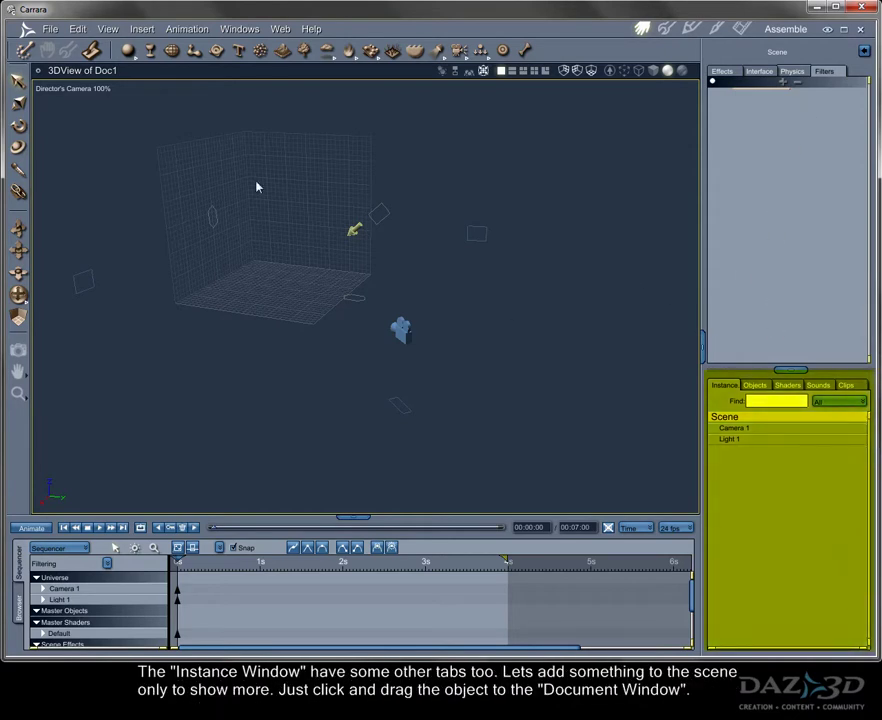
{"action": "left_click", "coordinate": [60, 88]}
{"action": "left_click", "coordinate": [58, 101]}
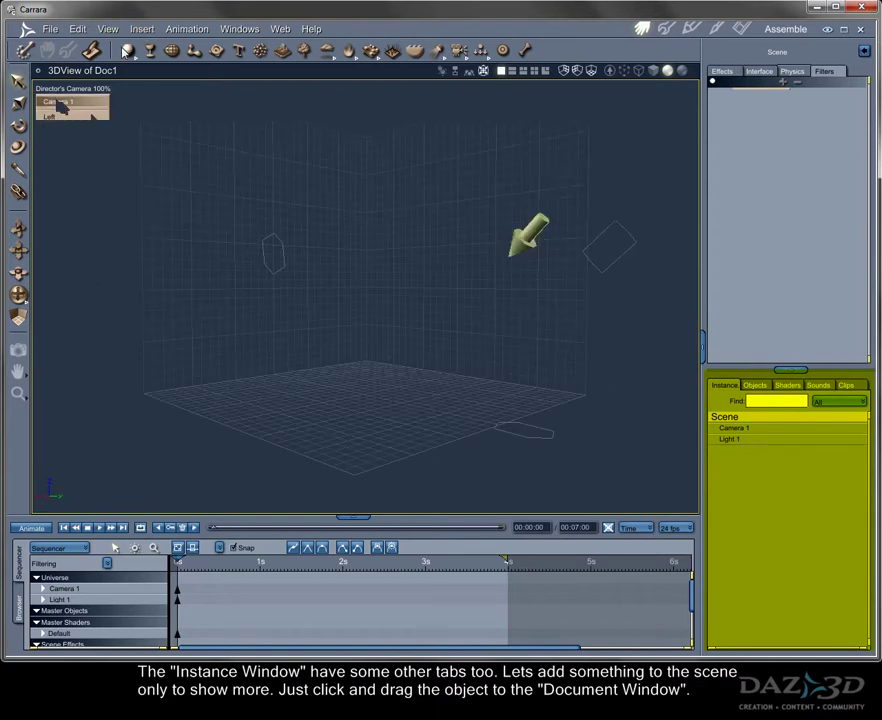
{"action": "left_click_drag", "start_coordinate": [380, 368], "coordinate": [378, 368]}
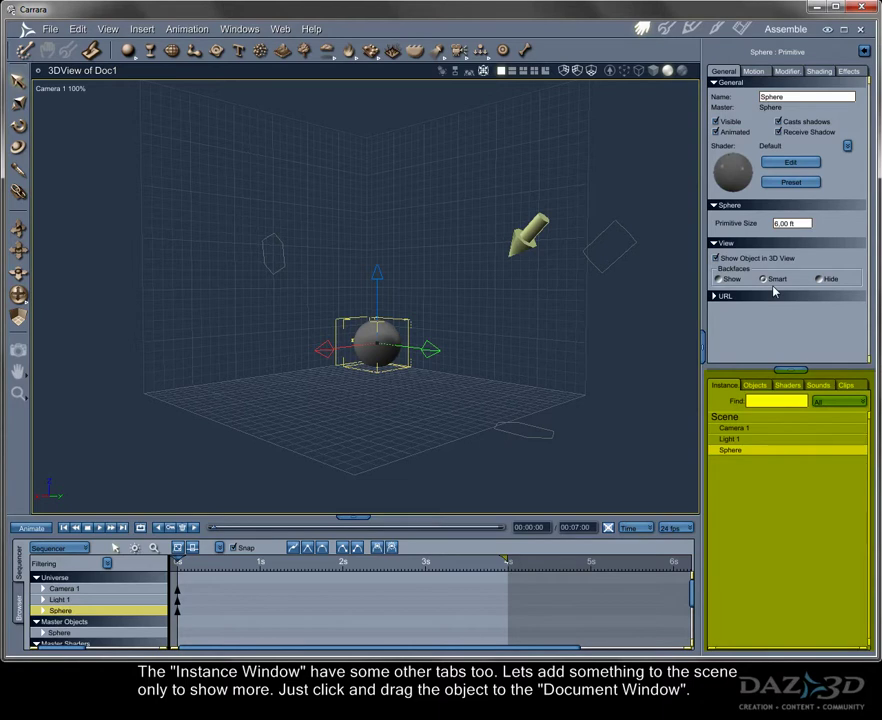
{"action": "left_click", "coordinate": [752, 387]}
Step: Select the Sphere object and Default shader, browse Sounds and Clips, then return to Instances
{"action": "left_click", "coordinate": [731, 405]}
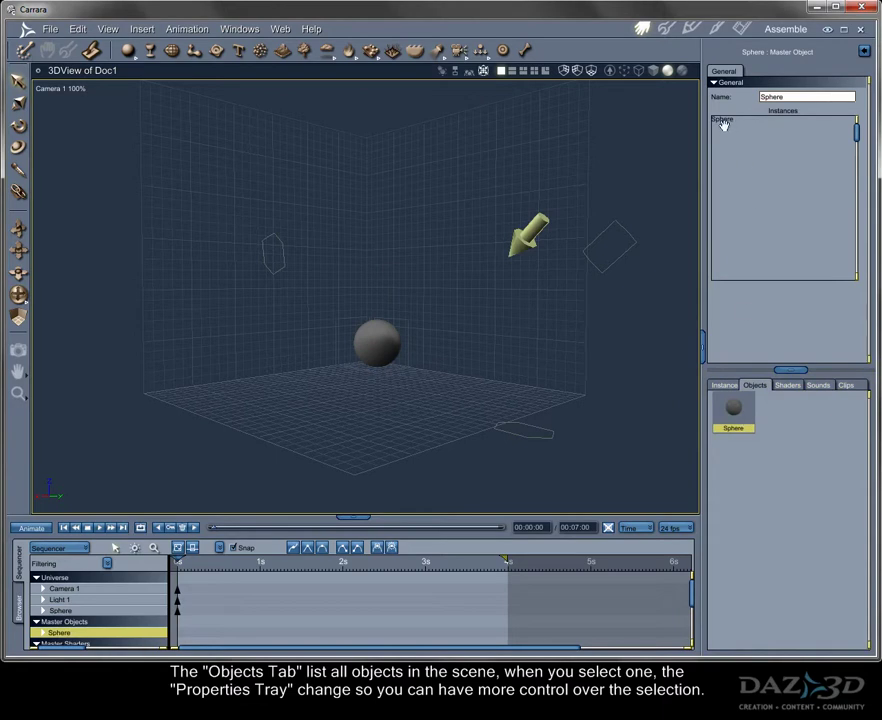
{"action": "left_click", "coordinate": [786, 386]}
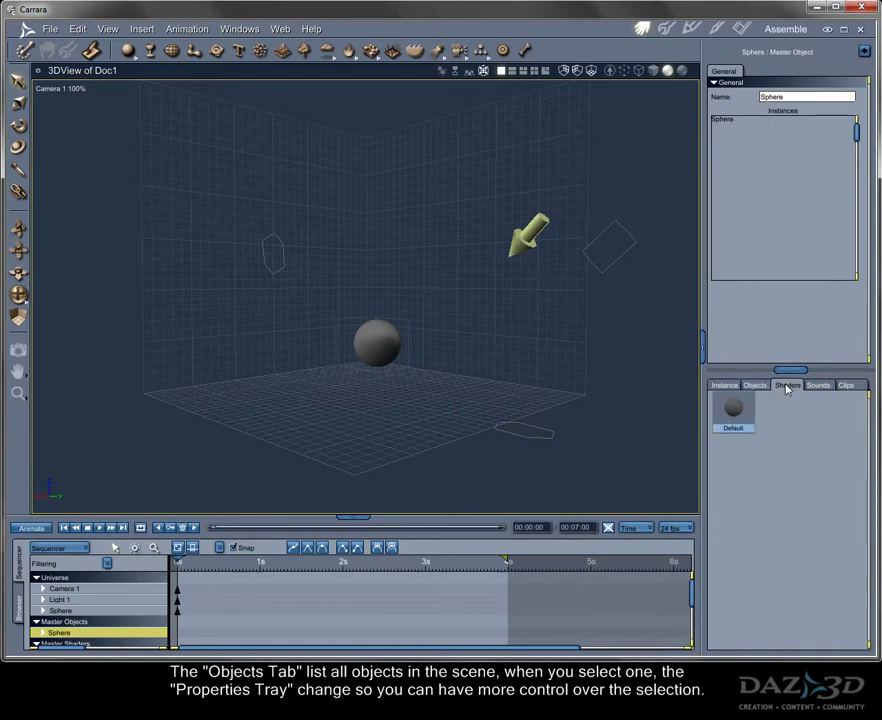
{"action": "left_click", "coordinate": [733, 407]}
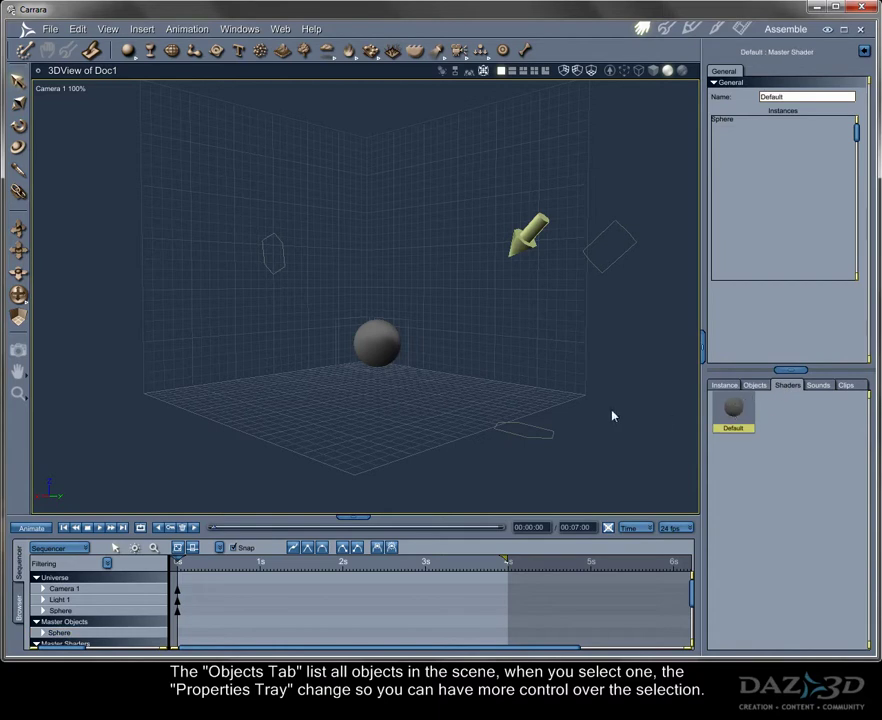
{"action": "left_click", "coordinate": [820, 386]}
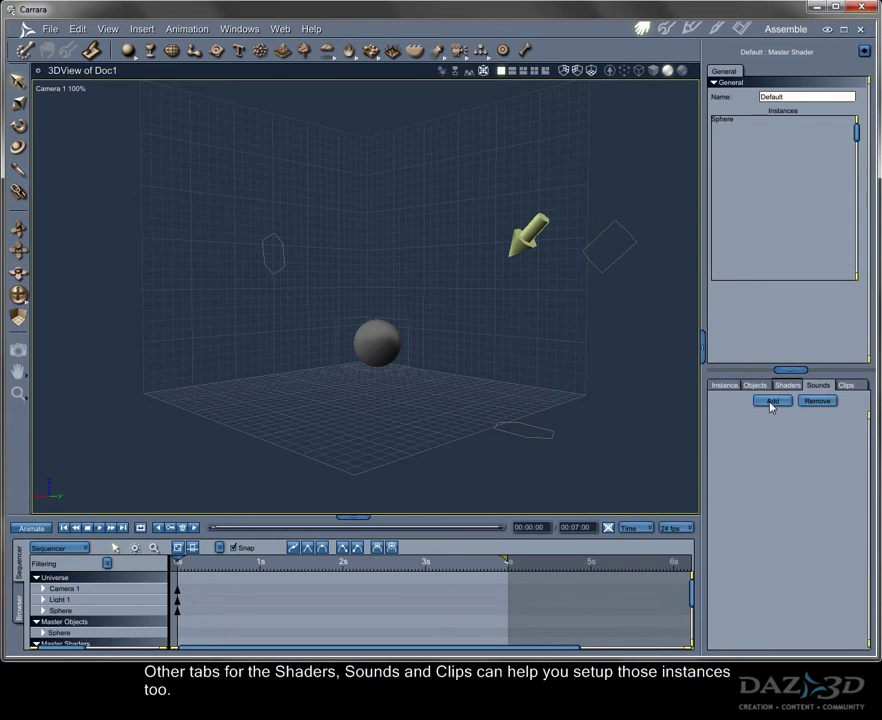
{"action": "left_click", "coordinate": [846, 385]}
{"action": "left_click", "coordinate": [727, 386]}
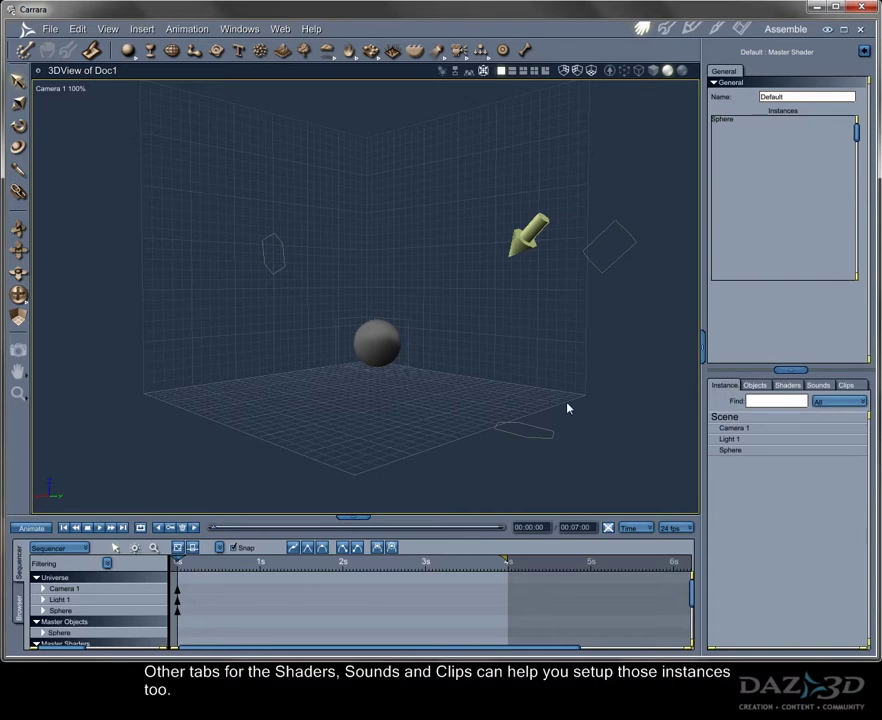